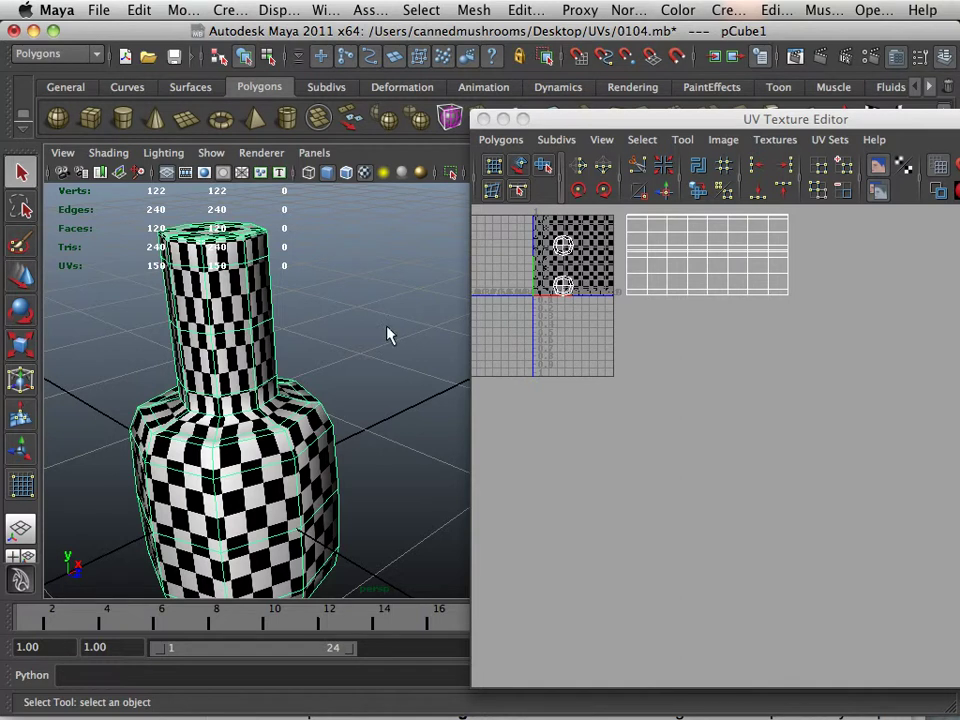
Examine the checker texture around the bottle's neck, shoulder, body and top cap for stretching
key("a")
left_click_drag(241, 432, 278, 408, "alt")
right_click_drag(278, 412, 338, 430, "alt")
middle_click_drag(311, 429, 345, 456, "alt")
right_click_drag(345, 455, 352, 462, "alt")
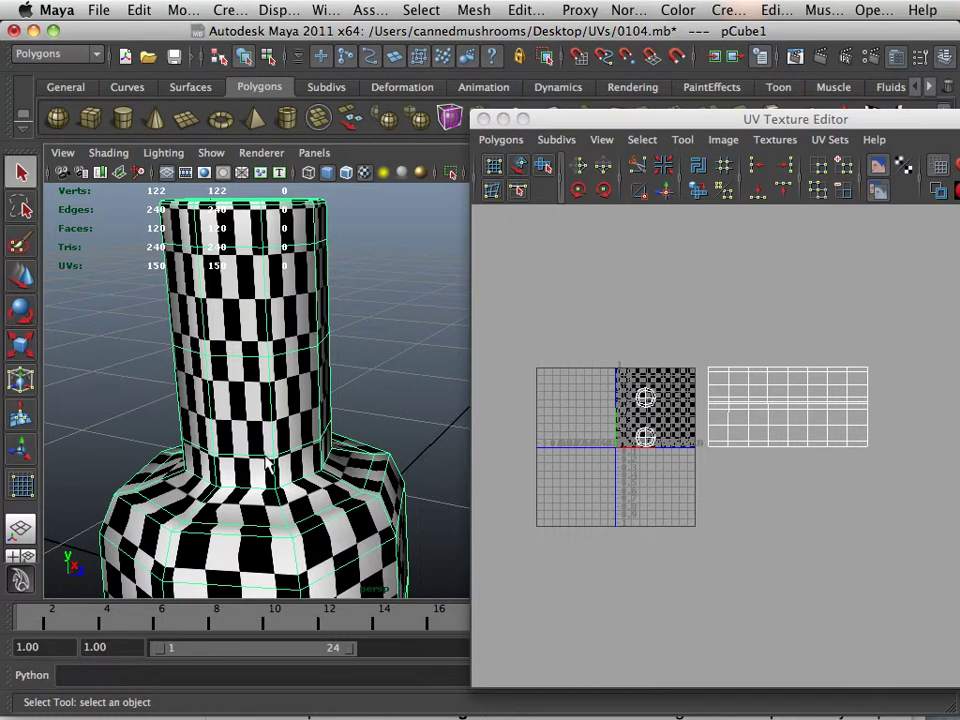
middle_click_drag(375, 563, 411, 499, "alt")
left_click_drag(346, 477, 330, 512, "alt")
right_click_drag(330, 512, 358, 536, "alt")
left_click_drag(358, 536, 371, 450, "alt")
right_click_drag(330, 430, 360, 448, "alt")
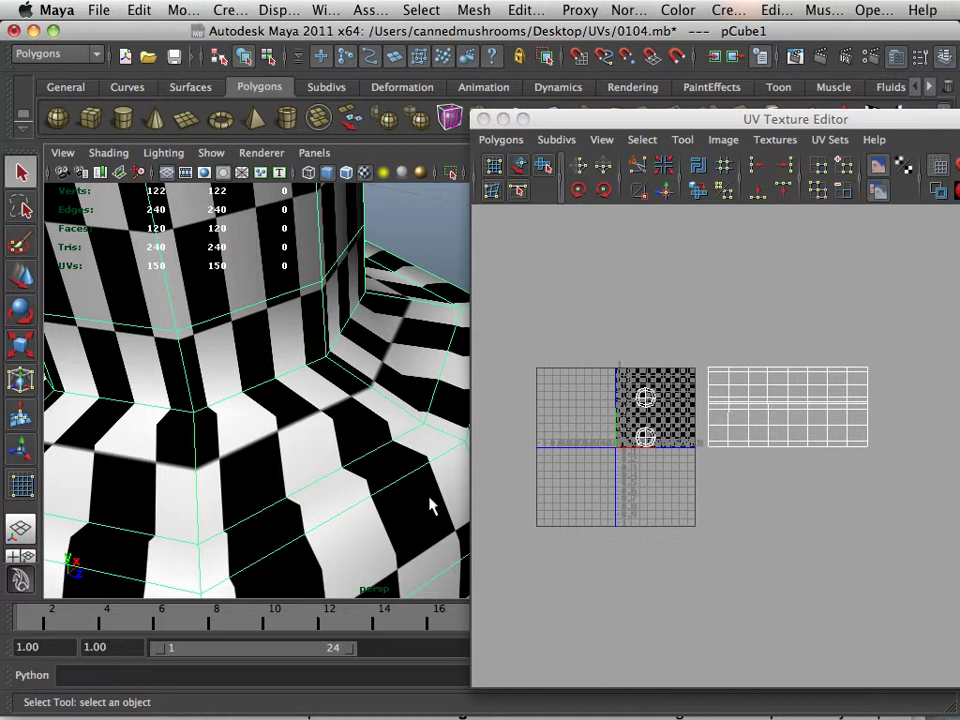
right_click_drag(440, 527, 274, 461, "alt")
left_click_drag(274, 461, 425, 455, "alt")
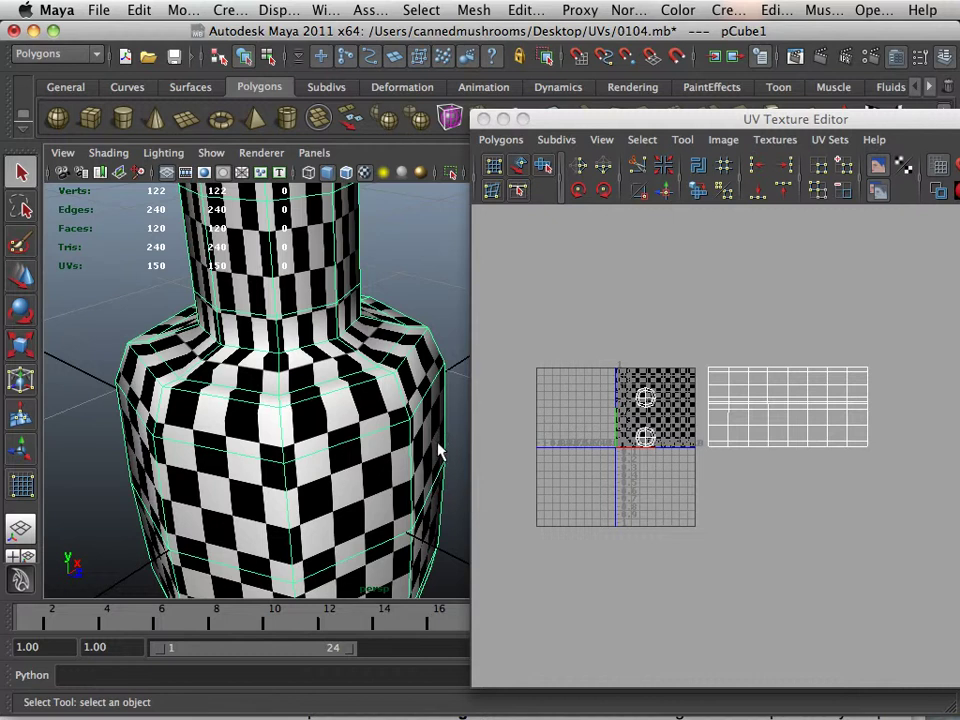
right_click_drag(367, 383, 156, 390, "alt")
left_click_drag(156, 390, 348, 532, "alt")
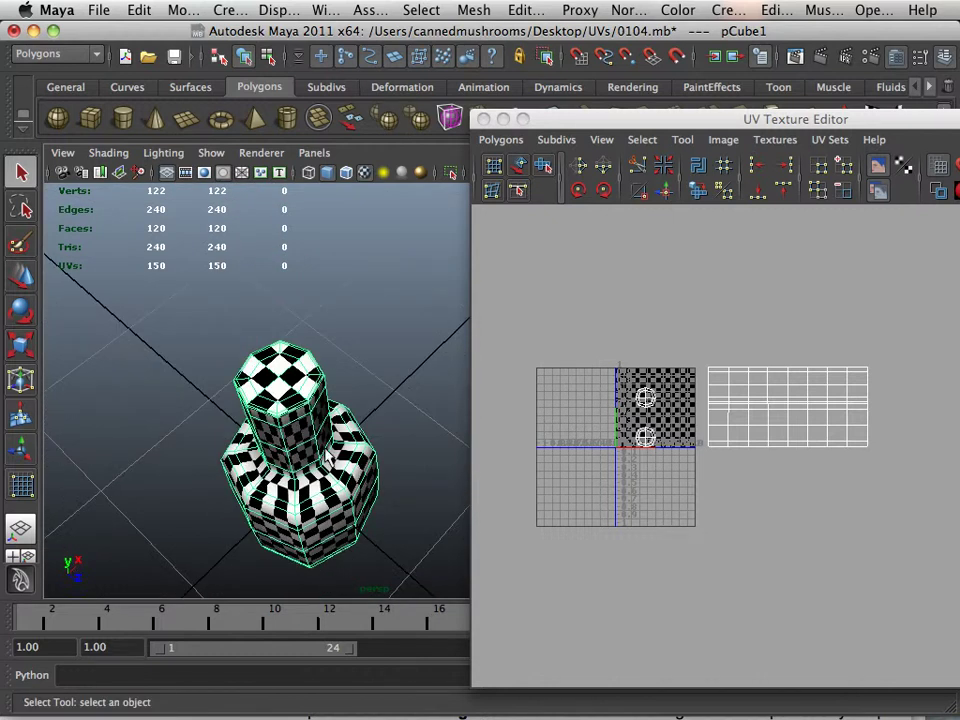
left_click_drag(356, 478, 340, 400, "alt")
scroll(326, 500, "up", 6)
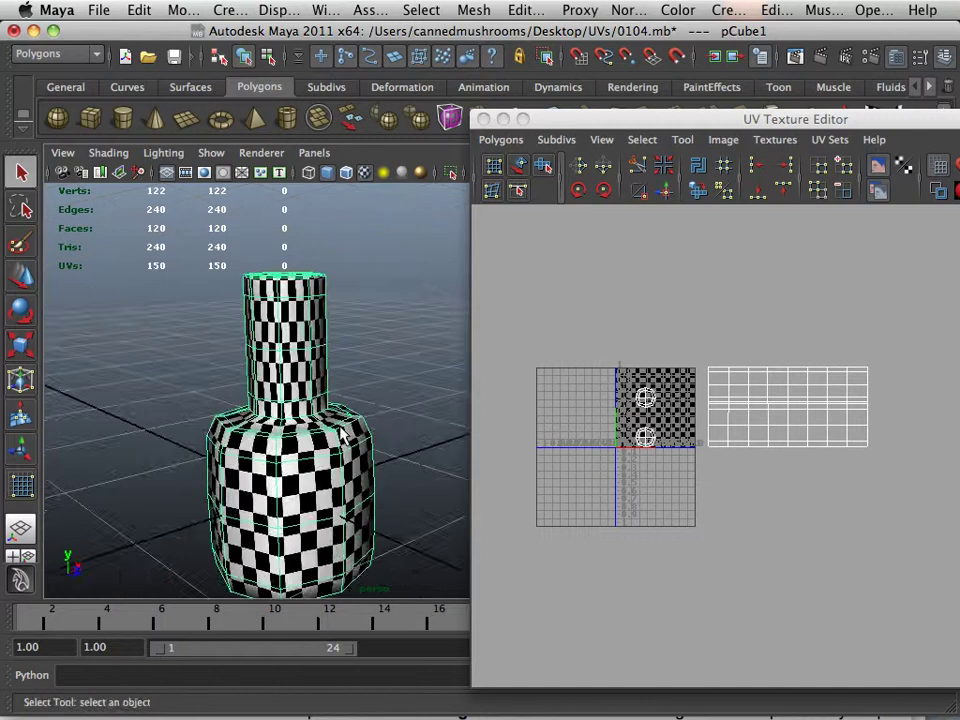
scroll(296, 497, "up", 5)
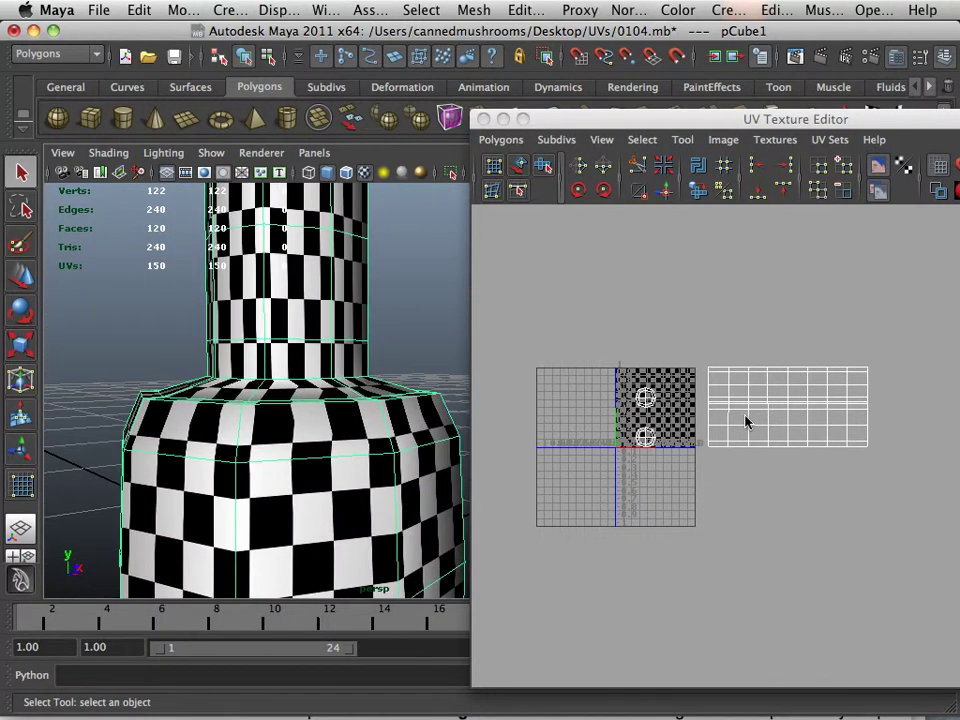
Compare the bottle's side UV shell in the UV Texture Editor with the checker pattern on the shoulder and body
middle_click_drag(745, 415, 653, 452, "alt")
mouse_move(653, 452)
right_mouse_down("alt")
mouse_move(748, 502)
mouse_move(664, 467)
right_mouse_up("alt")
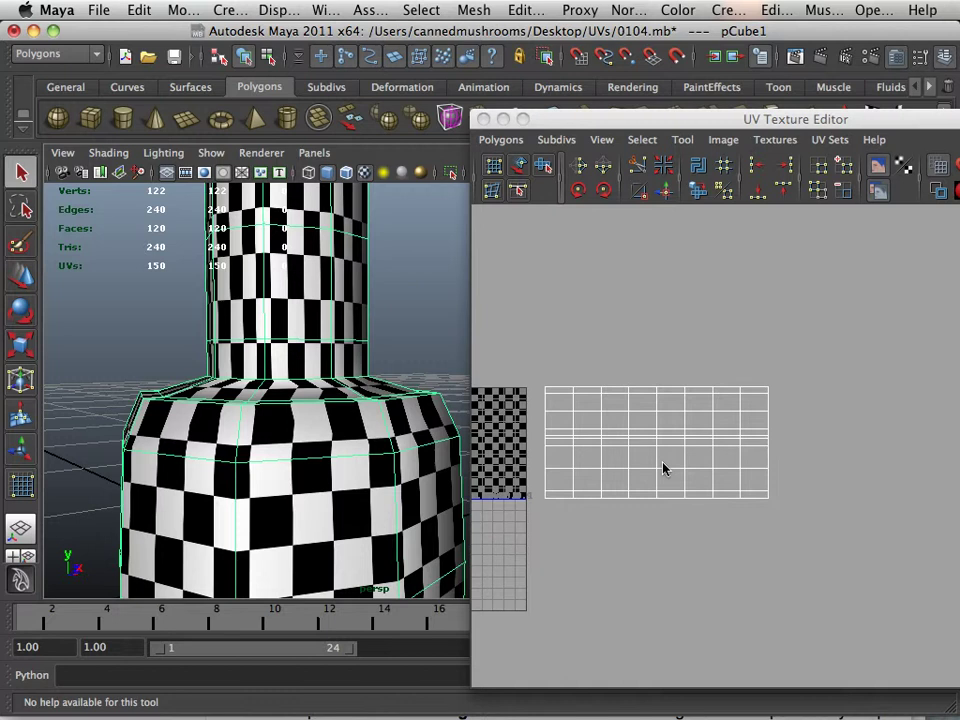
middle_click_drag(664, 467, 692, 430, "alt")
left_click_drag(384, 398, 360, 440, "alt")
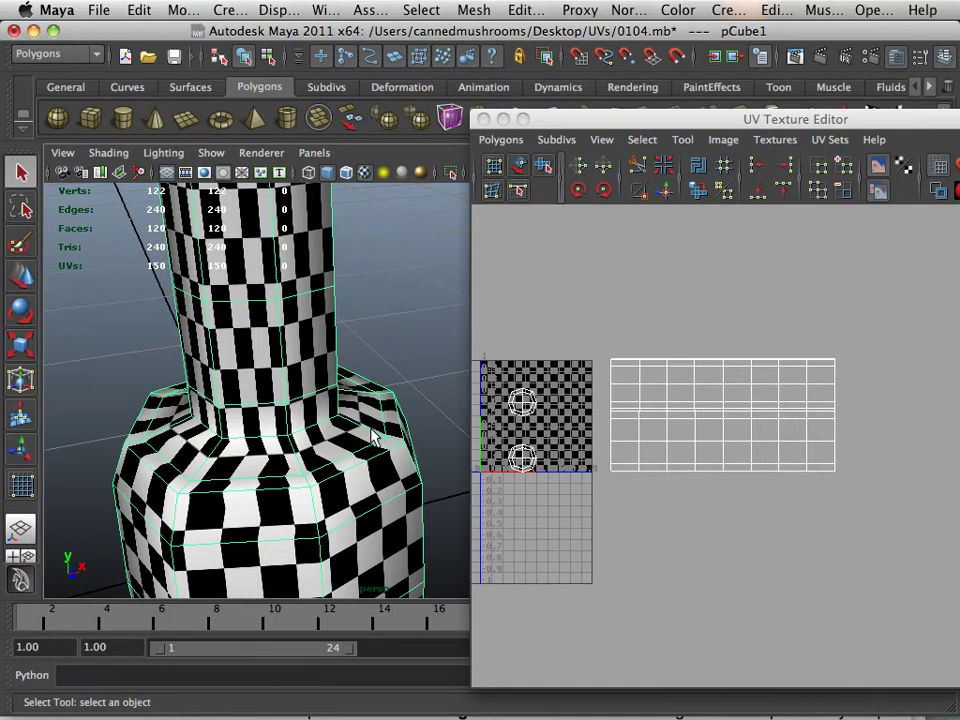
left_click_drag(372, 437, 350, 413, "alt")
middle_click_drag(350, 413, 380, 368, "alt")
right_click_drag(380, 368, 266, 369, "alt")
left_click_drag(266, 369, 208, 371, "alt")
right_click_drag(208, 371, 285, 400, "alt")
Select the two rows of straight body faces, and separately the two rows of straight neck faces
left_click_drag(218, 452, 451, 510)
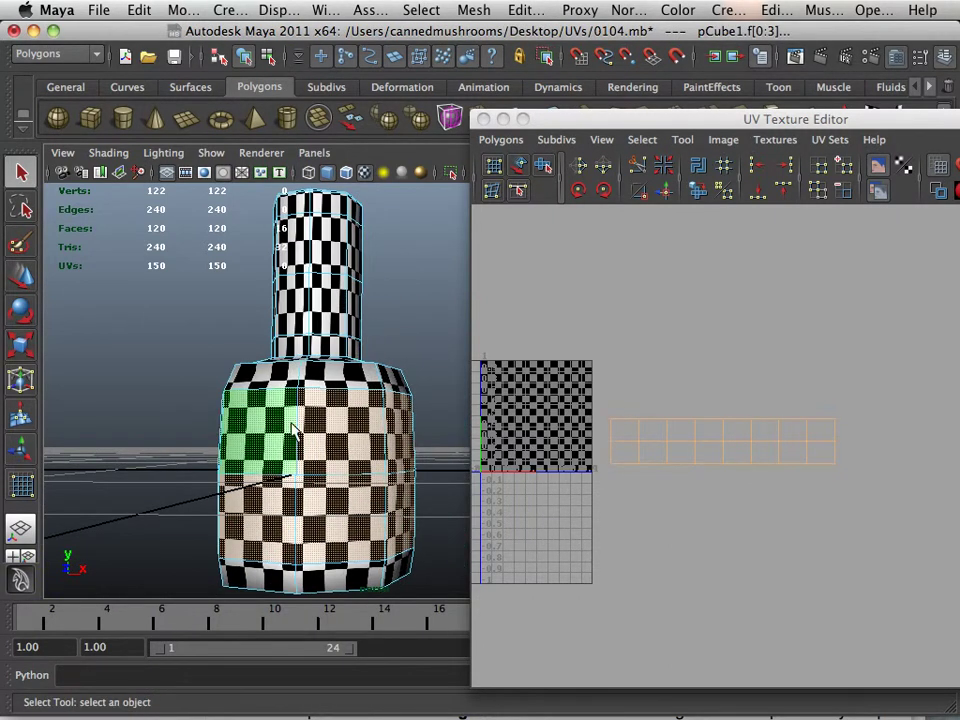
left_click_drag(293, 428, 426, 378, "alt")
middle_click_drag(378, 375, 373, 355, "alt")
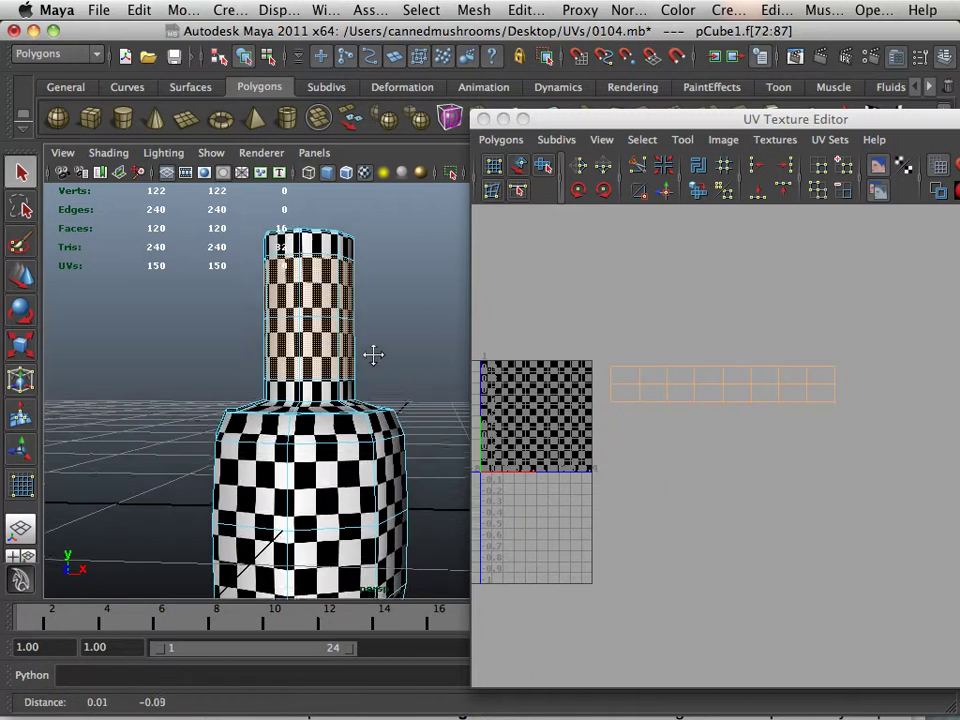
mouse_move(368, 355)
left_mouse_down("alt")
mouse_move(272, 370)
mouse_move(356, 373)
left_mouse_up("alt")
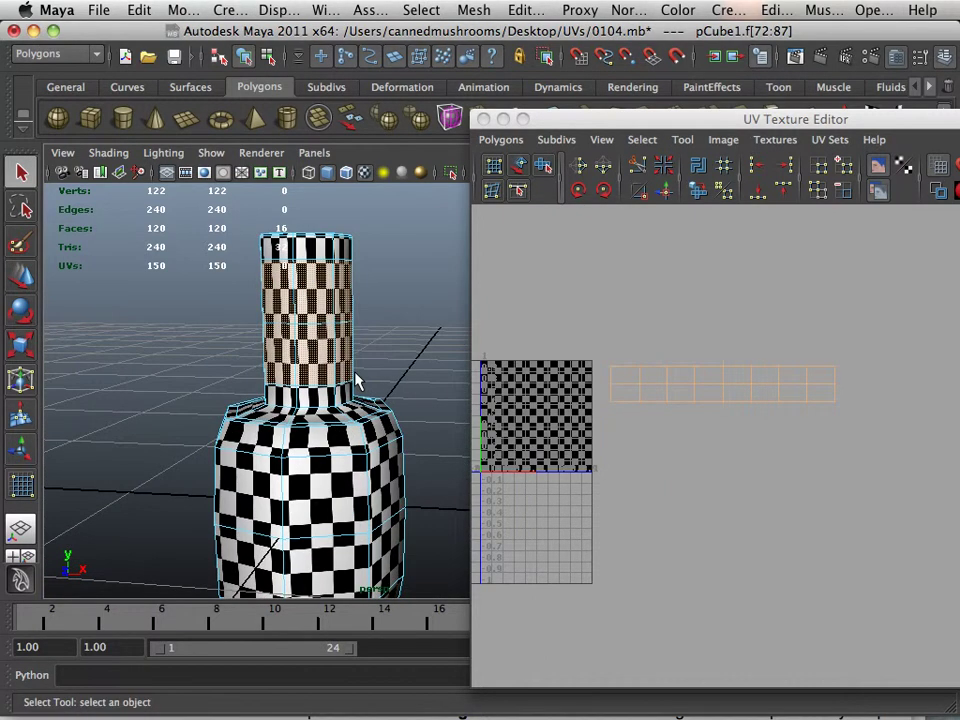
right_click_drag(357, 371, 259, 366, "alt")
left_click_drag(257, 369, 251, 398, "alt")
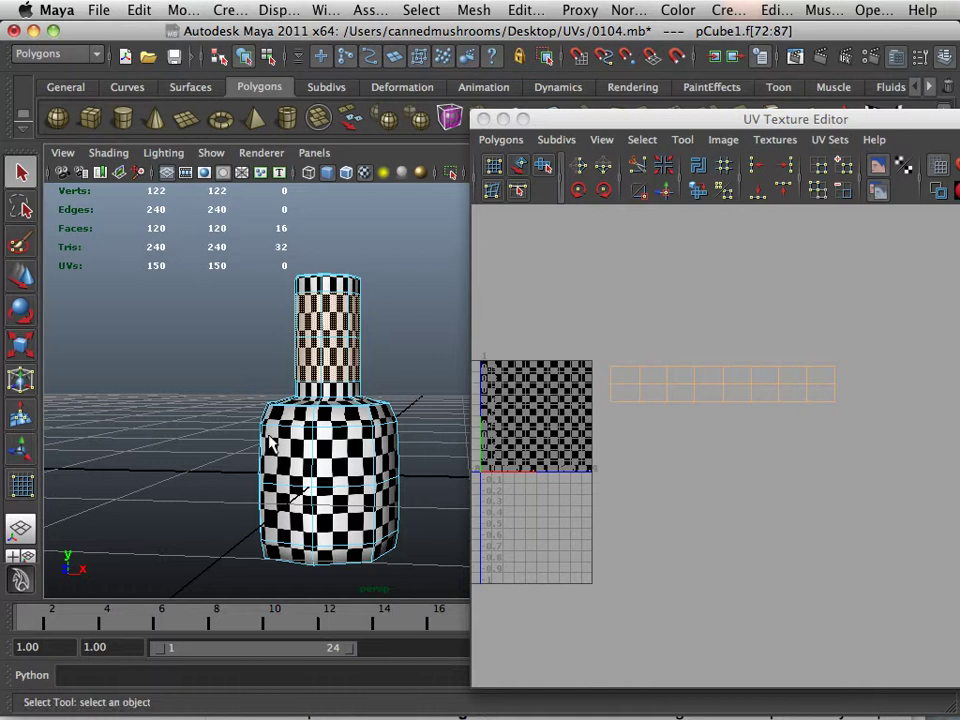
right_click_drag(268, 440, 314, 470, "alt")
left_click_drag(313, 470, 293, 460, "alt")
Select the straight neck faces and add the straight body faces to the selection
left_click_drag(165, 453, 429, 520)
left_click_drag(388, 294, 248, 327)
left_click_drag(304, 360, 296, 374, "alt")
left_click_drag(439, 476, 229, 523, "shift")
mouse_move(276, 432)
left_mouse_down("alt")
mouse_move(300, 392)
mouse_move(274, 411)
mouse_move(279, 428)
mouse_move(290, 418)
mouse_move(242, 429)
mouse_move(240, 396)
mouse_move(291, 430)
left_mouse_up("alt")
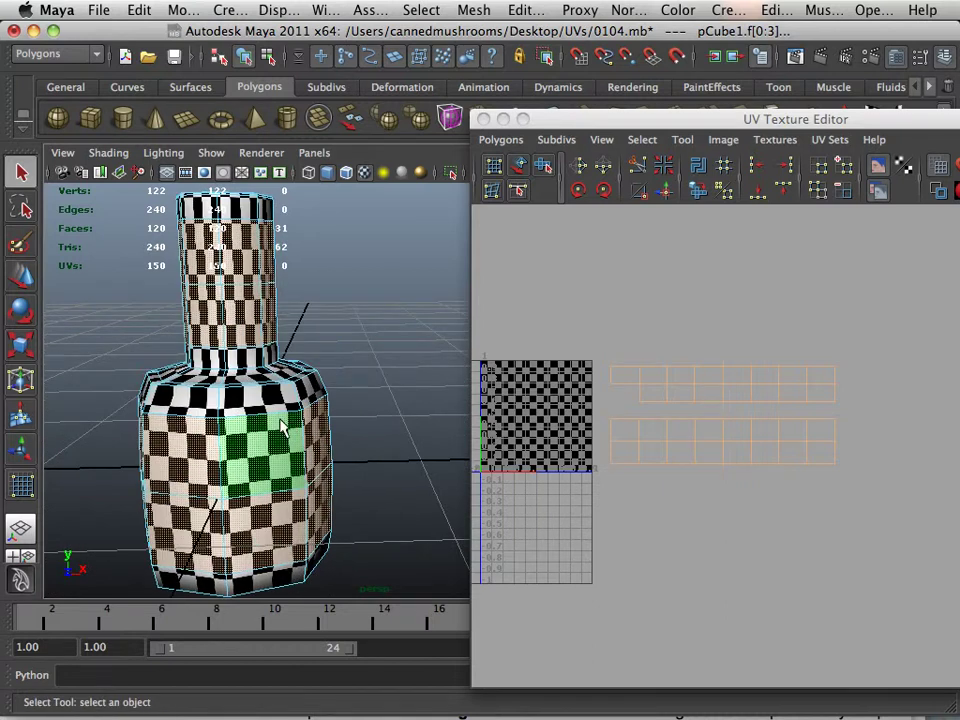
middle_click_drag(281, 420, 374, 406, "alt")
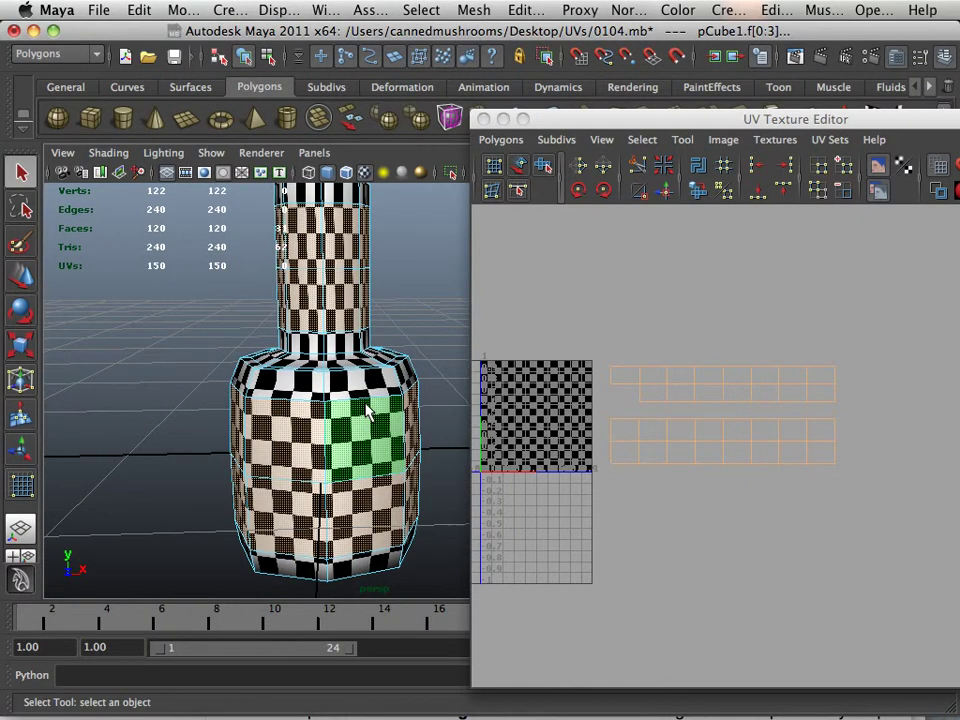
right_click_drag(368, 413, 360, 420, "alt")
left_click_drag(360, 420, 333, 440, "alt")
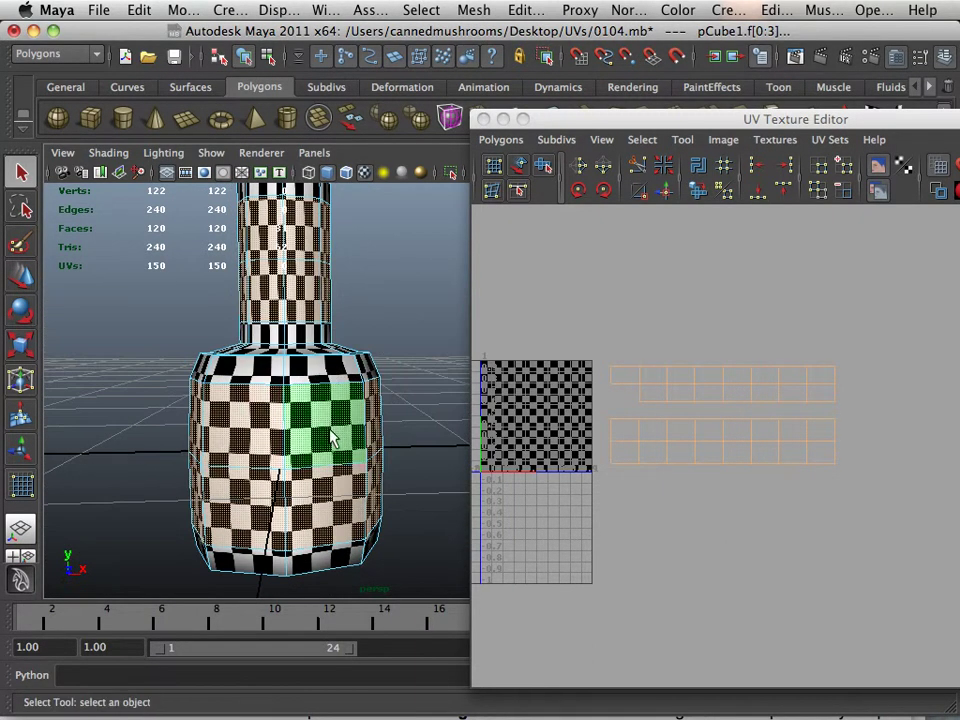
middle_click_drag(335, 413, 337, 429, "alt")
Apply Cylindrical Mapping to the two rows of straight body faces and move their UV shell to the lower right of the texture square
left_click_drag(337, 429, 167, 492, "alt")
mouse_move(338, 449)
left_mouse_down("alt")
mouse_move(189, 448)
mouse_move(381, 456)
mouse_move(328, 447)
left_mouse_up("alt")
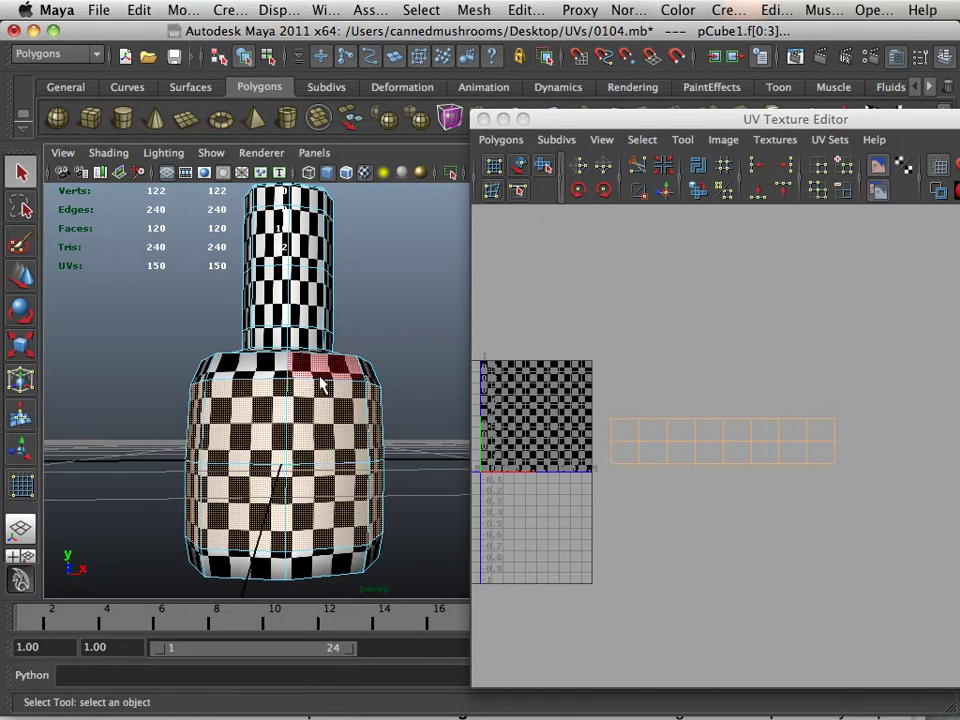
left_click_drag(318, 552, 294, 525, "alt")
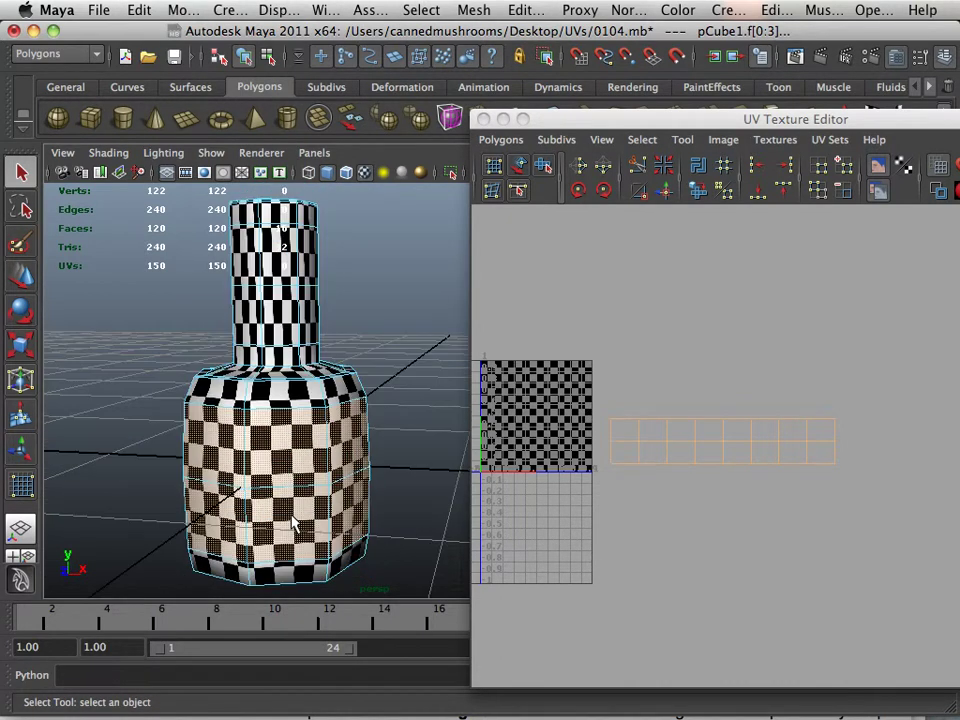
right_click_drag(294, 525, 422, 553, "alt")
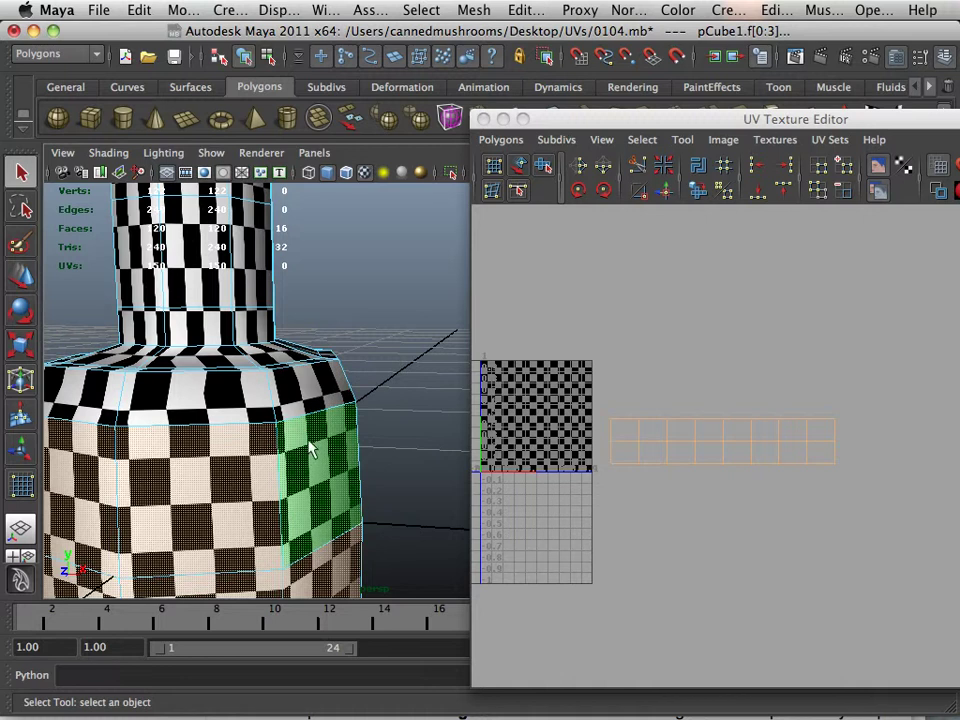
left_click_drag(291, 453, 375, 386, "alt")
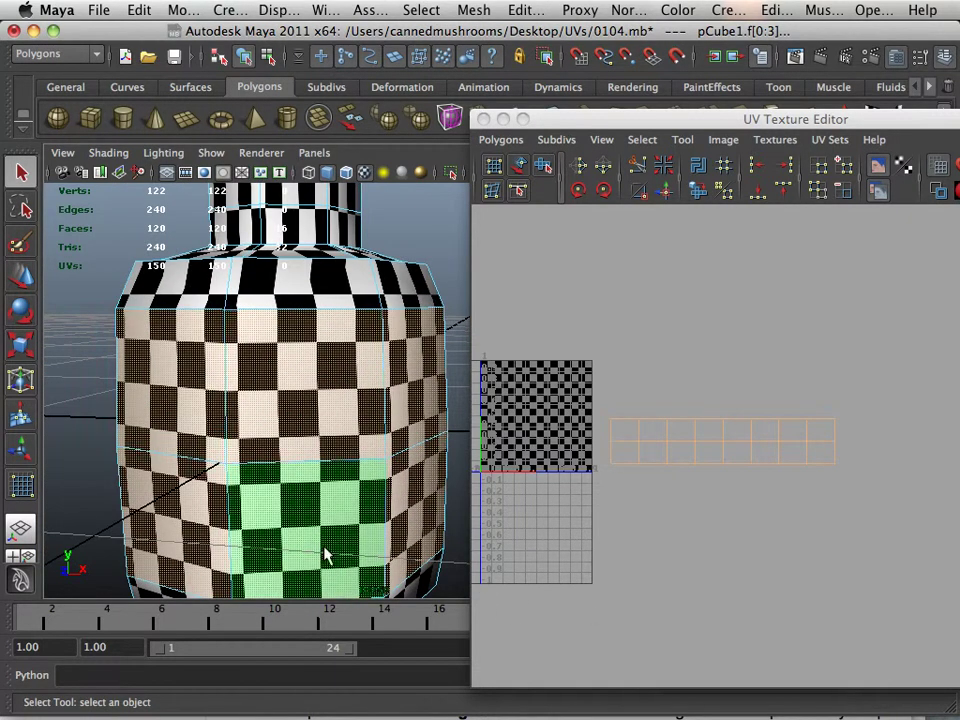
middle_click_drag(306, 427, 299, 463, "alt")
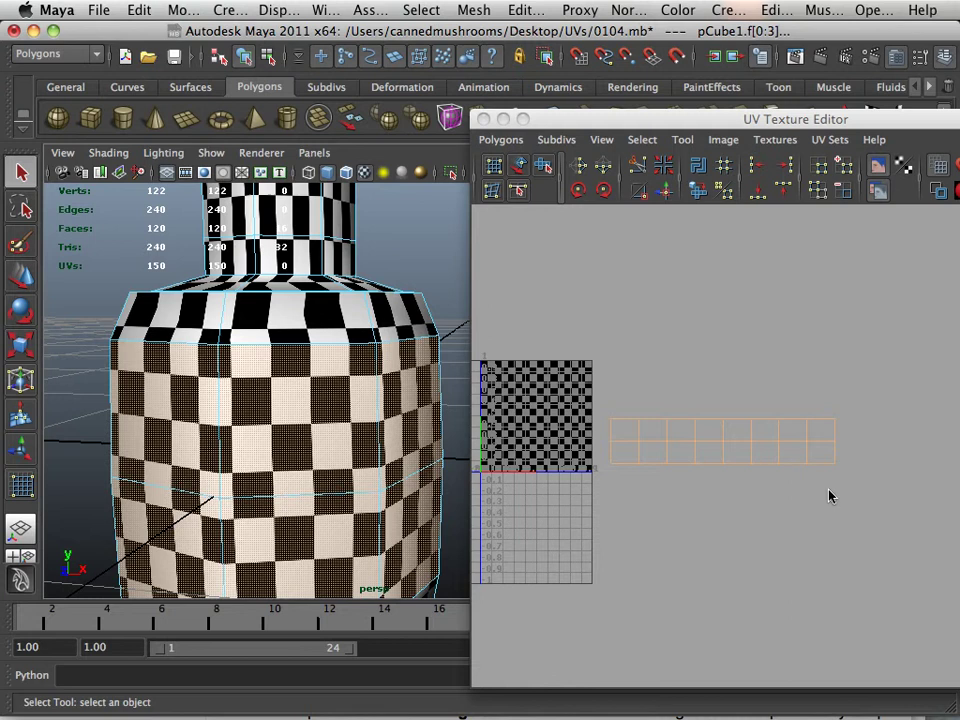
right_click_drag(829, 492, 651, 455, "alt")
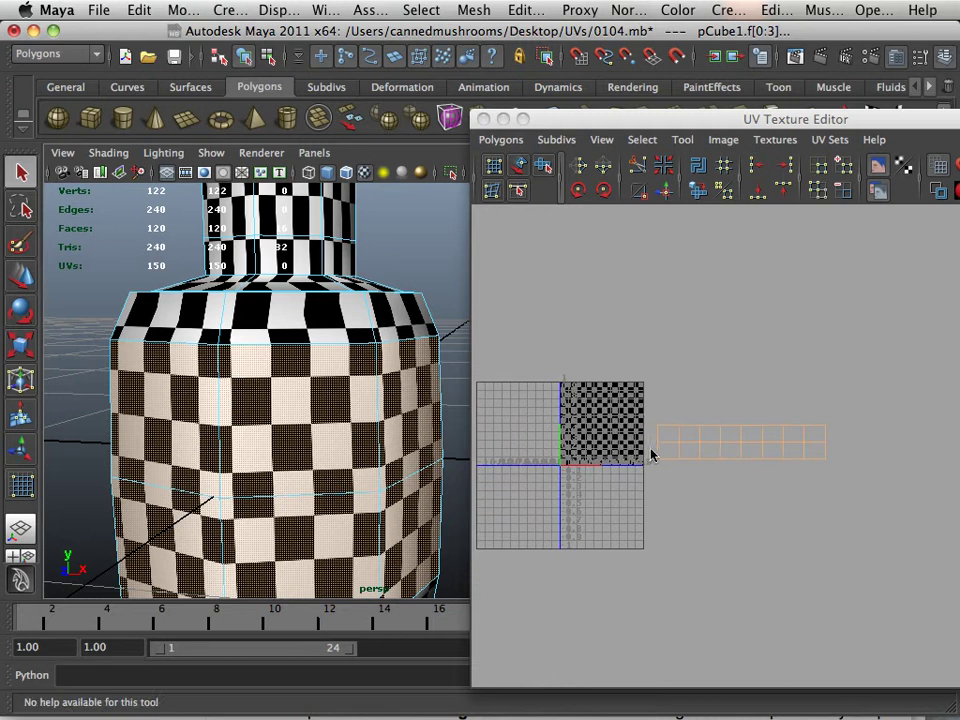
left_click(738, 10)
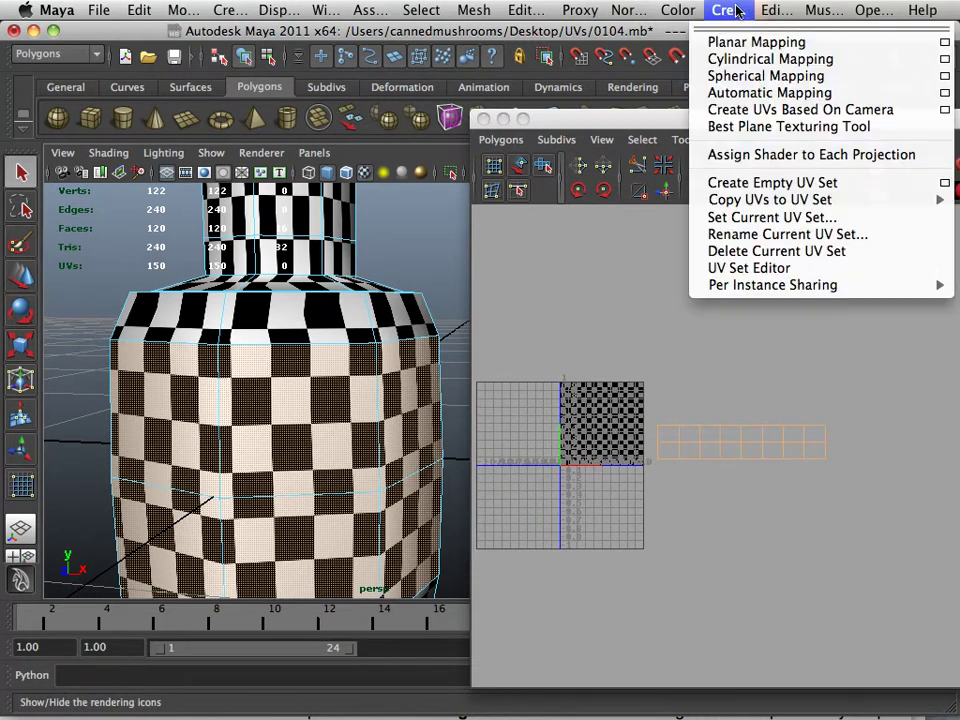
left_click(752, 59)
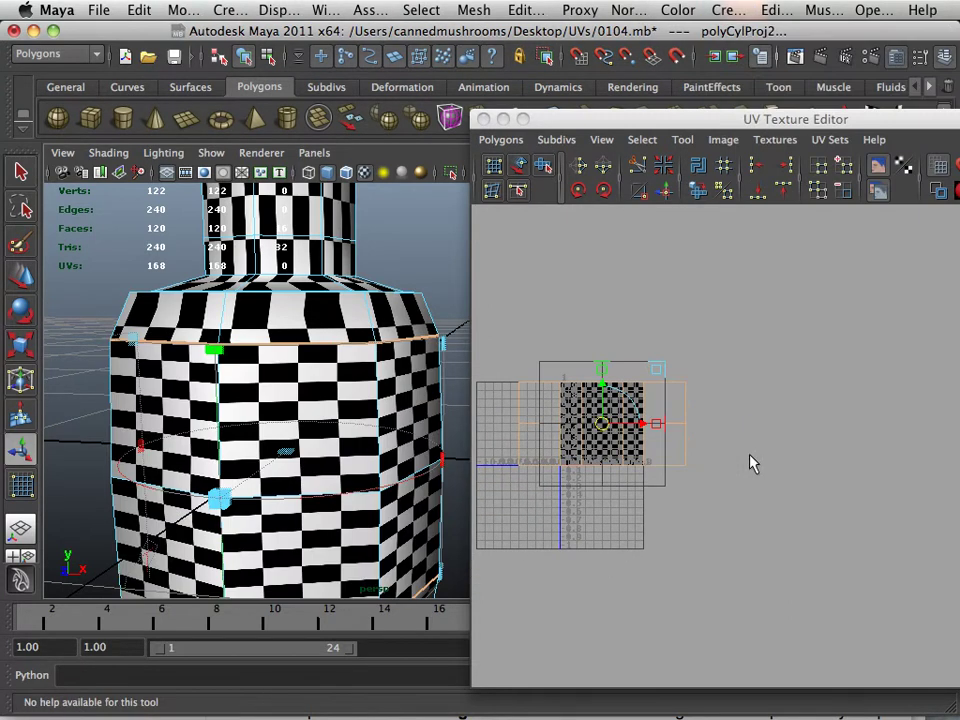
middle_click_drag(680, 456, 663, 398, "alt")
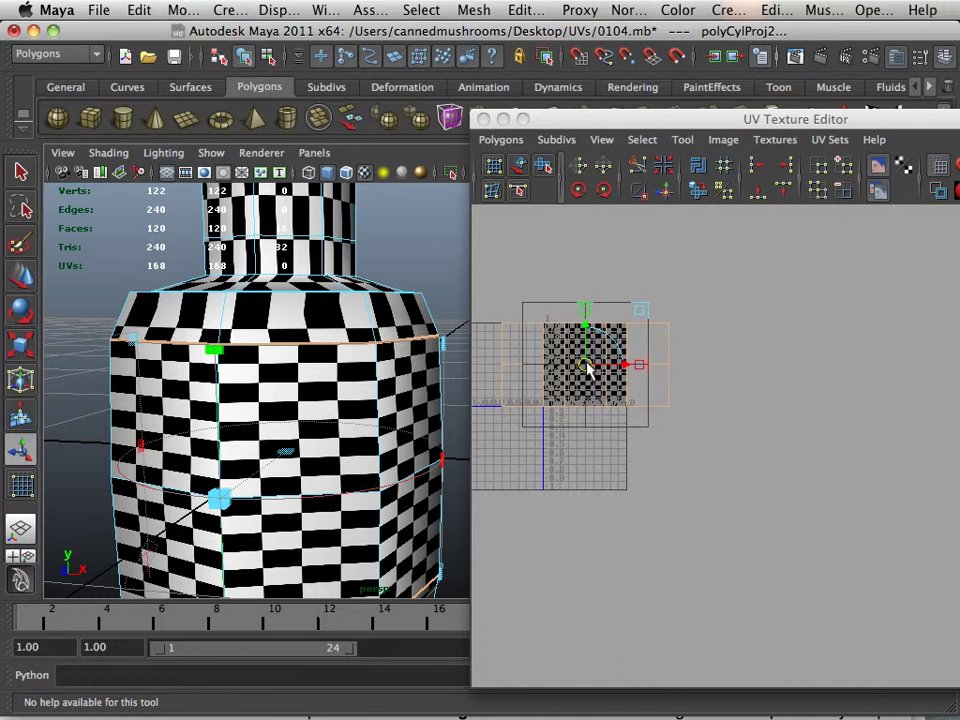
left_click_drag(588, 368, 799, 579)
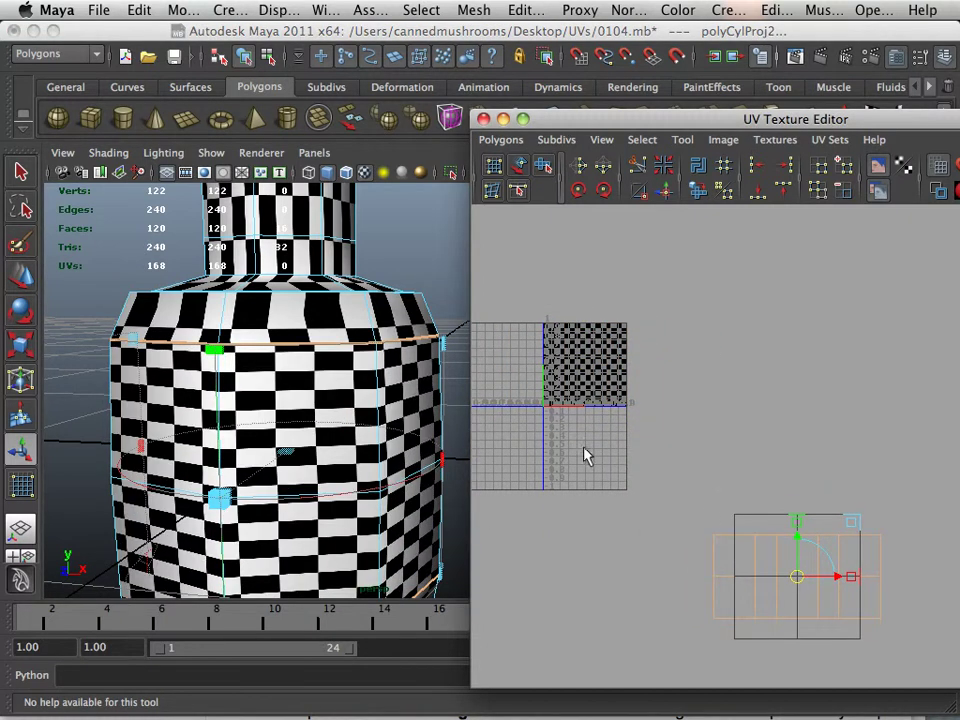
Apply Cylindrical Mapping to the two rows of straight neck faces and move their UV shell to the upper right of the texture square
middle_click_drag(333, 356, 321, 508, "alt")
right_click_drag(321, 508, 311, 396, "alt")
mouse_move(311, 396)
left_mouse_down("alt")
mouse_move(311, 426)
mouse_move(319, 401)
left_mouse_up("alt")
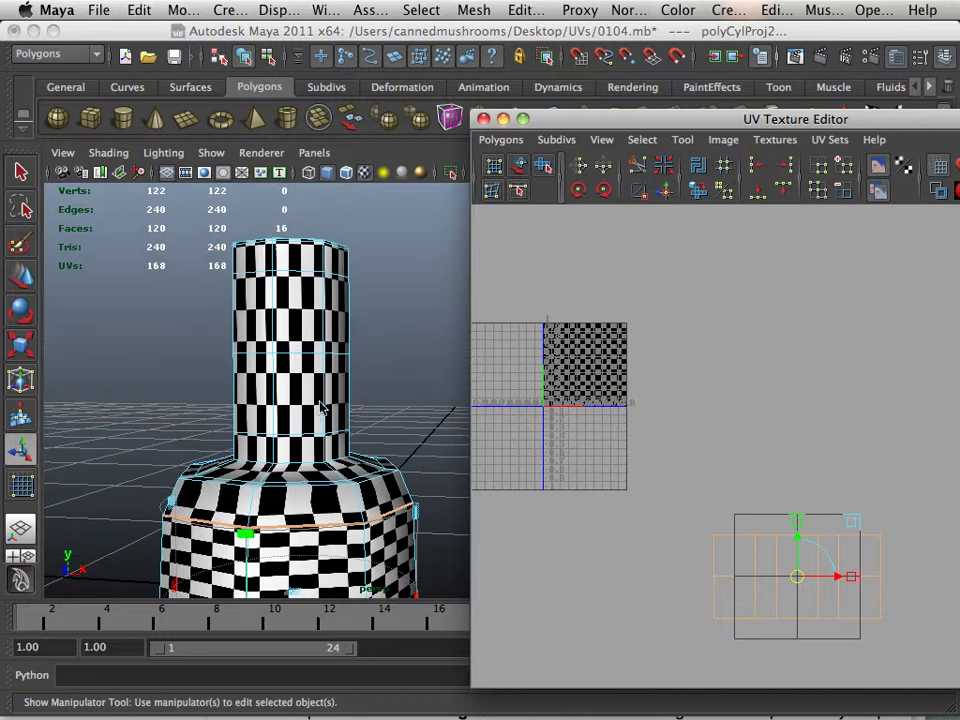
left_click_drag(367, 320, 206, 402)
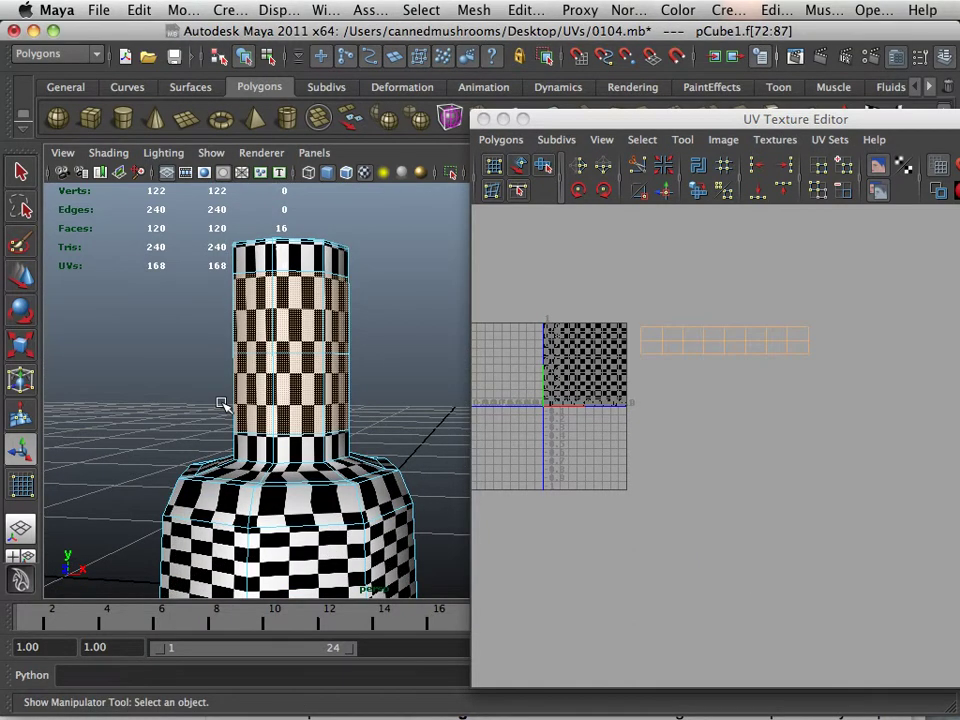
left_click(725, 11)
left_click(770, 59)
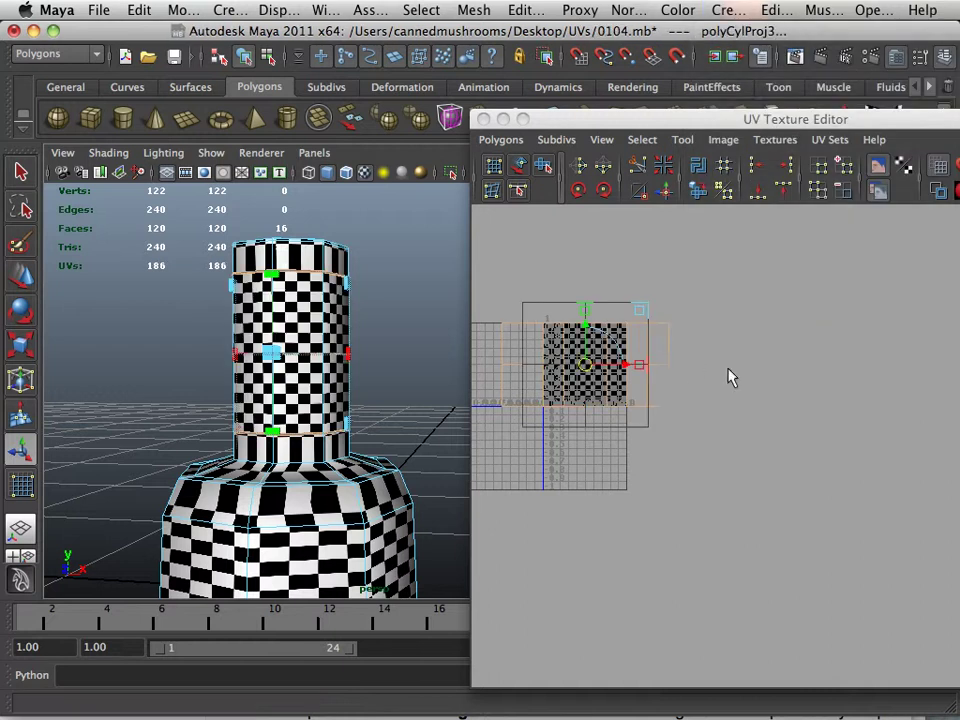
left_click_drag(598, 370, 800, 368)
middle_click_drag(604, 391, 600, 349, "alt")
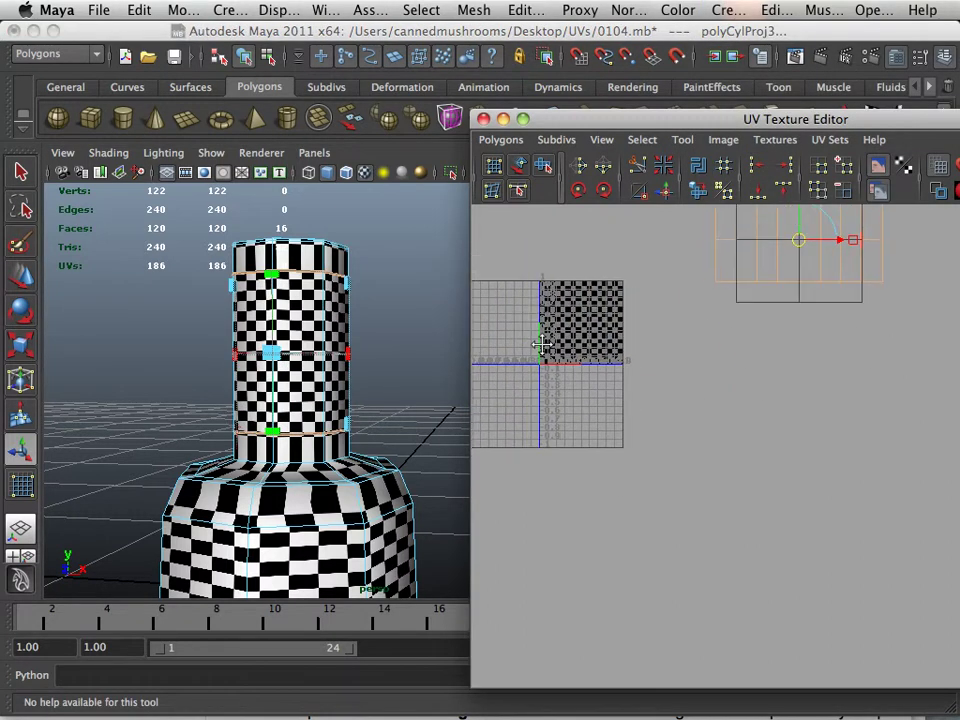
Select the UVs of the remaining thin side strips in the UV Texture Editor and convert the selection to faces
right_click_drag(332, 364, 385, 345)
left_click(334, 404)
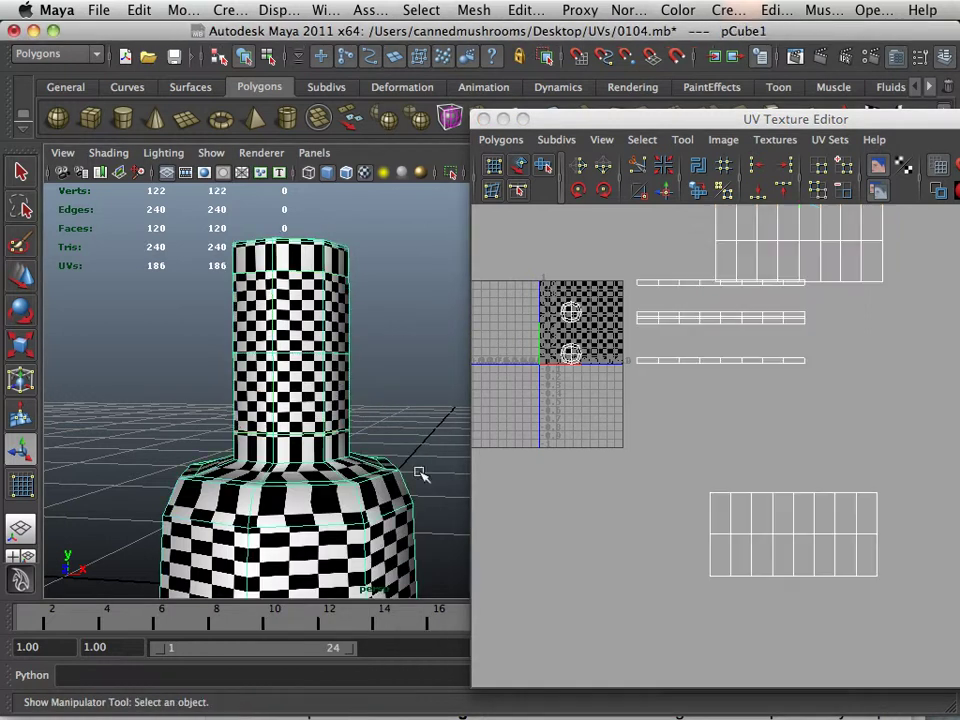
middle_click_drag(626, 404, 552, 463, "alt")
right_click_drag(609, 440, 604, 392)
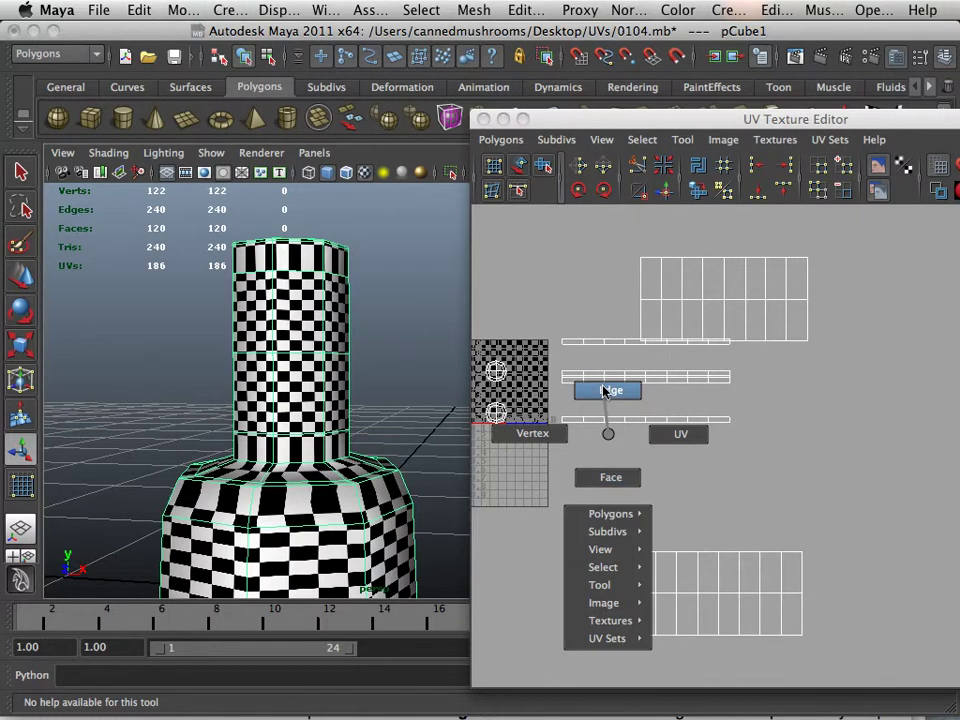
right_click_drag(604, 391, 664, 381)
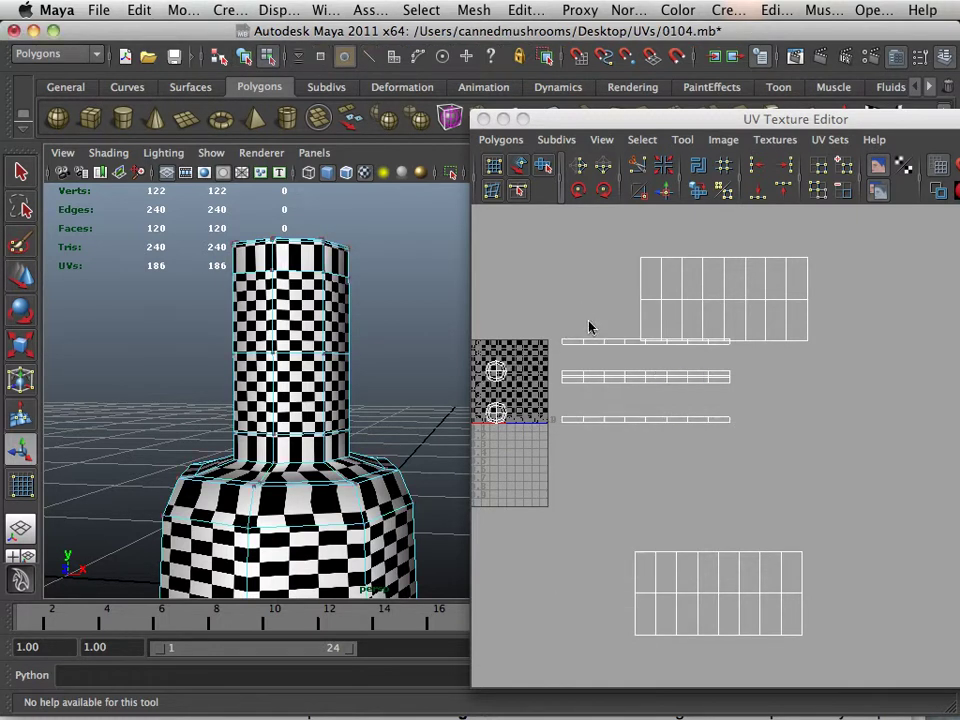
left_click_drag(588, 319, 554, 432)
right_click_drag(575, 390, 643, 377, "ctrl")
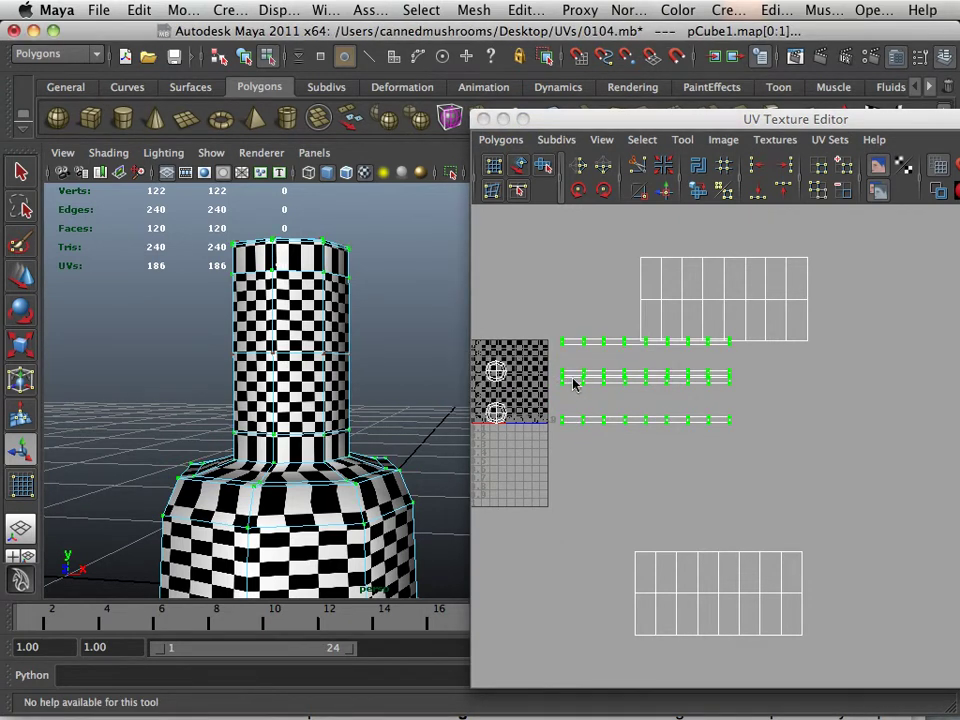
right_click_drag(573, 384, 574, 409, "ctrl")
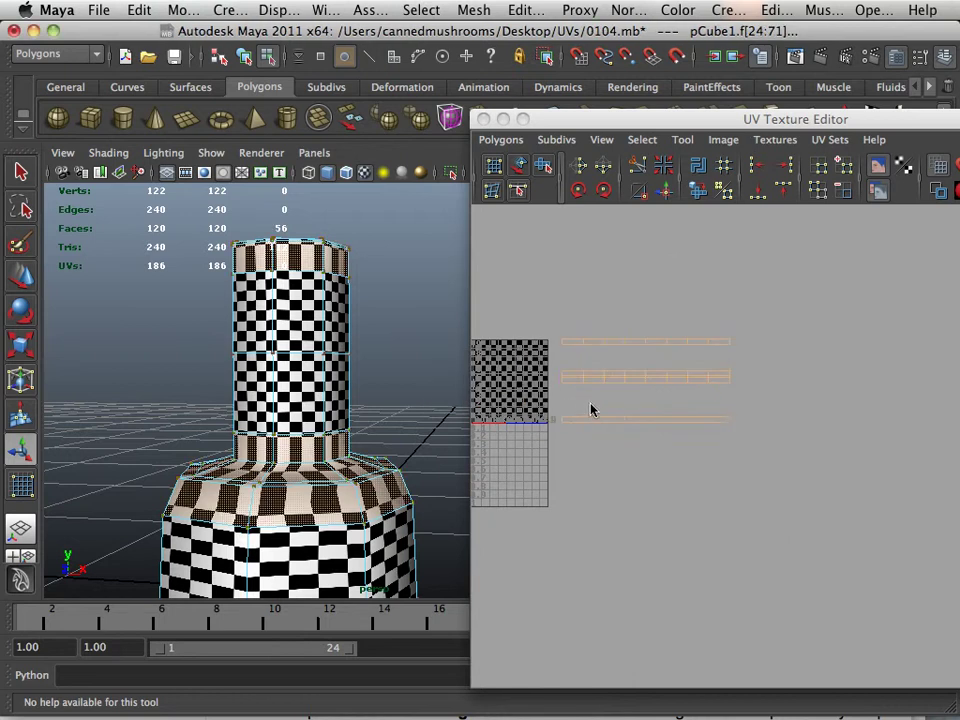
scroll(355, 381, "down", 3)
middle_click_drag(355, 381, 408, 311, "alt")
scroll(485, 384, "down", 2)
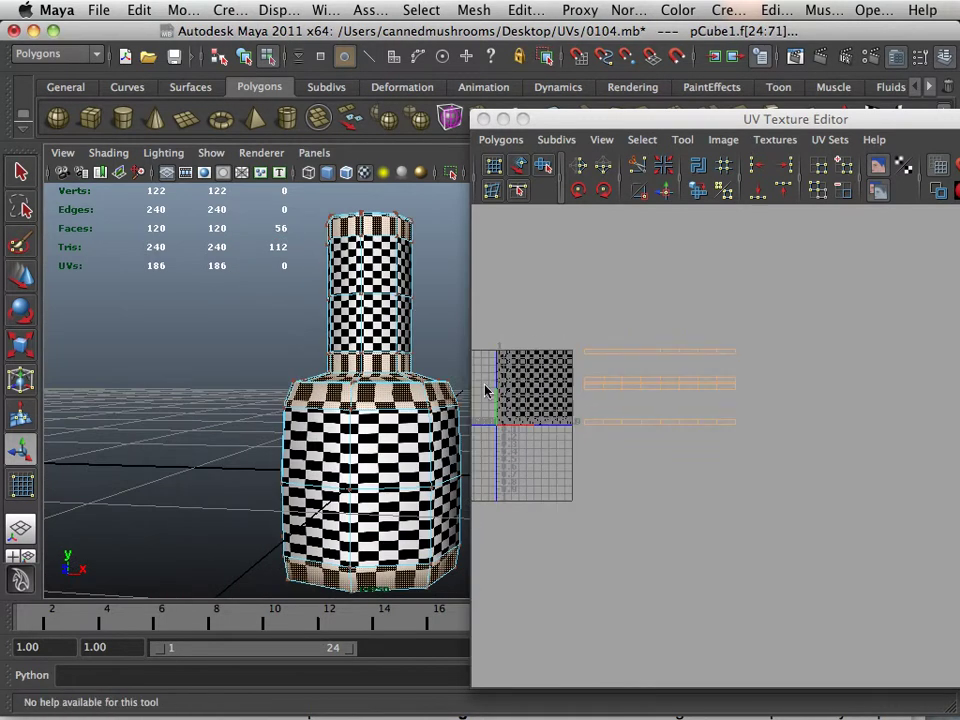
Apply Cylindrical Mapping to the selected thin strip faces and move their UV shells to the lower right of the texture square
middle_click_drag(486, 382, 503, 359, "alt")
middle_click_drag(353, 338, 311, 348, "alt")
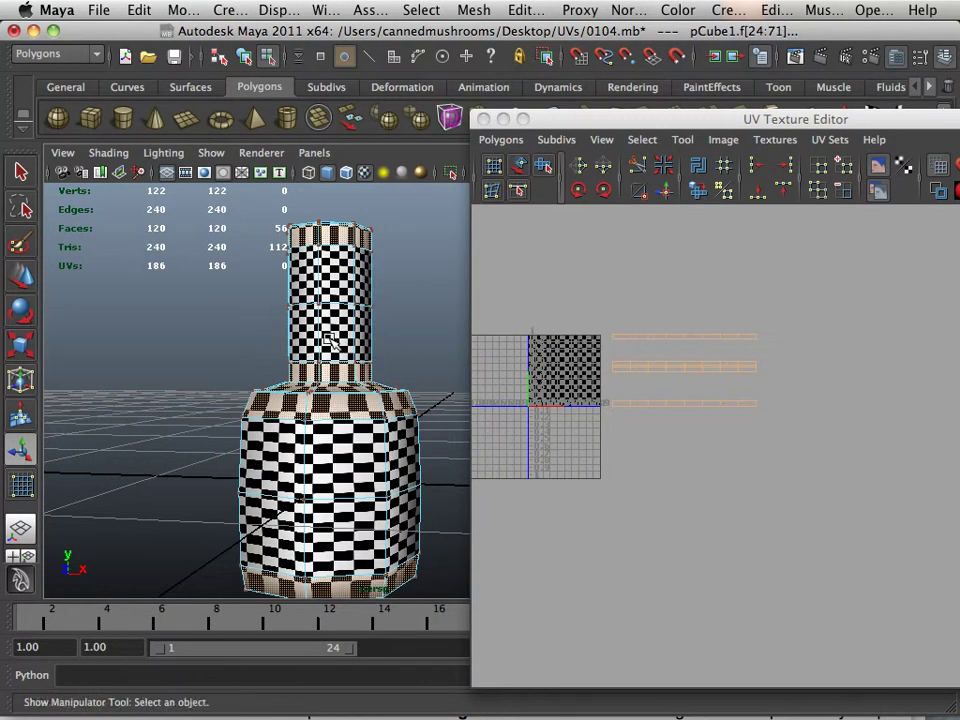
left_click(680, 11)
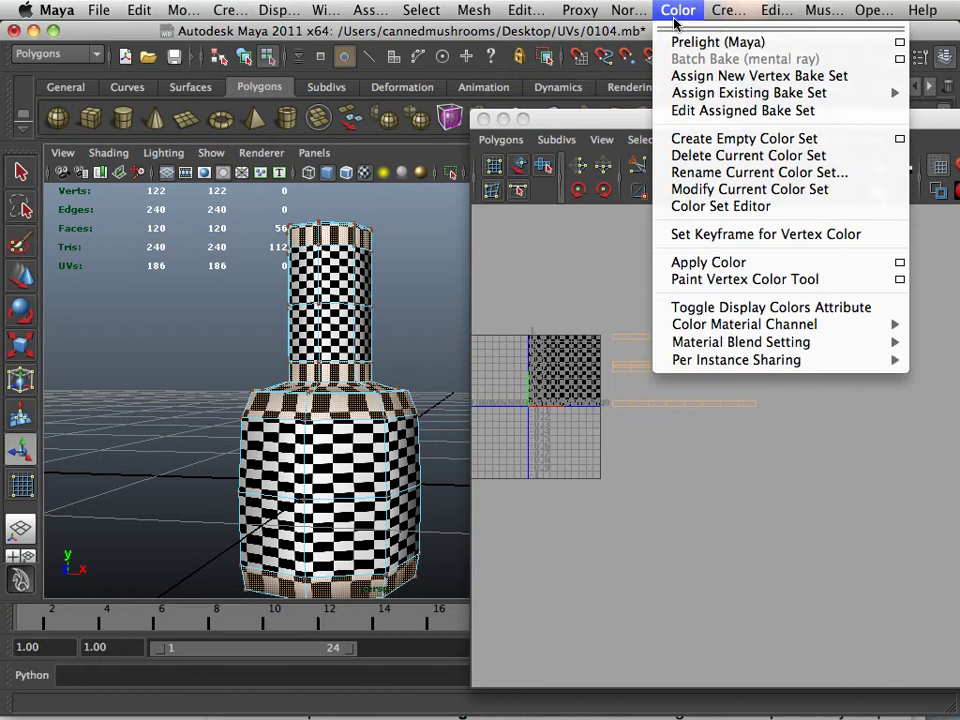
mouse_move(769, 12)
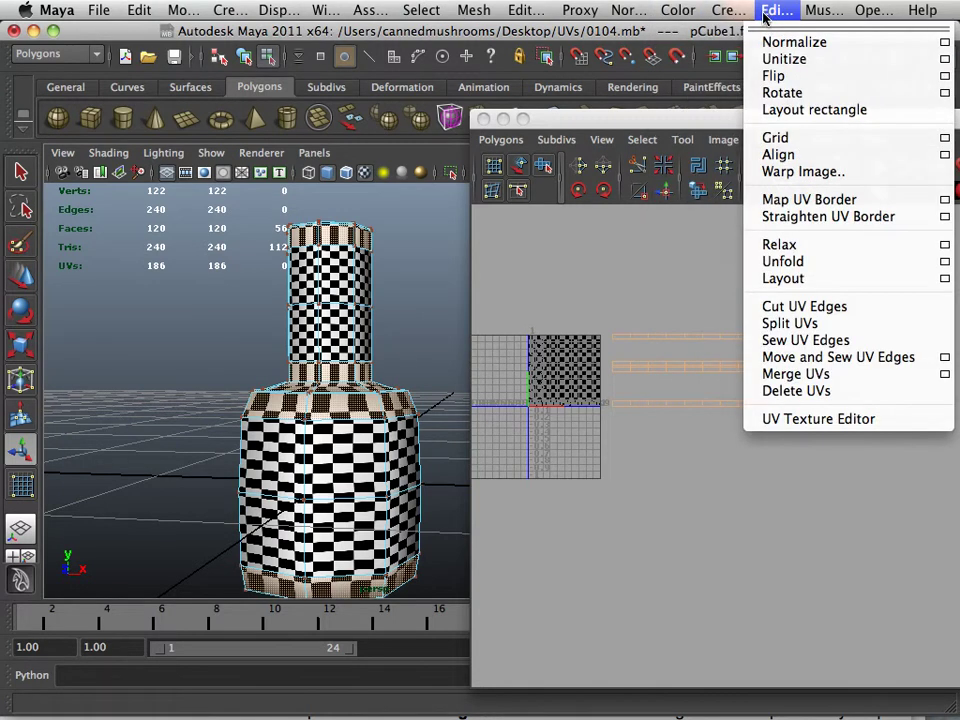
mouse_move(727, 10)
left_click(792, 58)
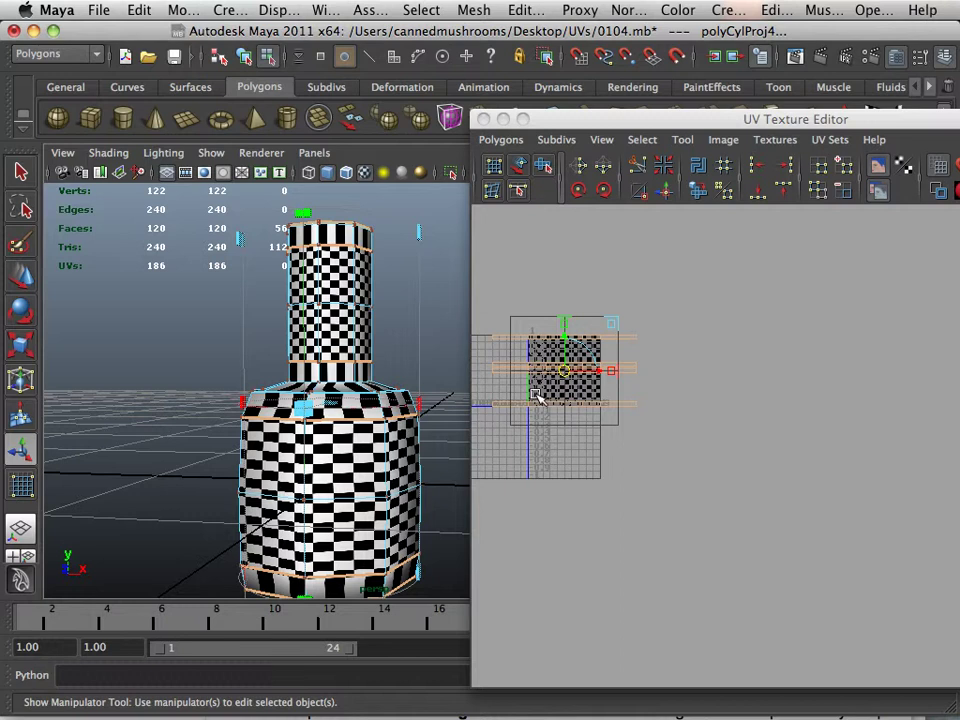
left_click_drag(562, 378, 735, 574)
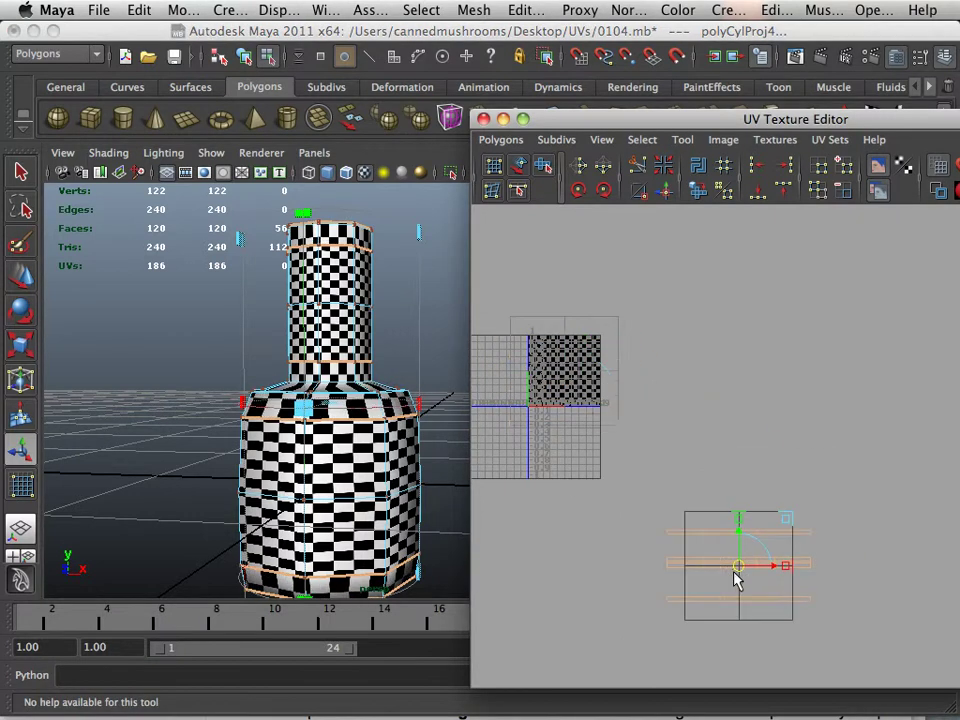
Move the thin strips' UV shells off the body shell into the empty space to its upper right
middle_click_drag(584, 464, 512, 403, "alt")
right_click_drag(530, 477, 671, 500, "alt")
left_click(614, 411)
middle_click_drag(514, 418, 523, 384, "alt")
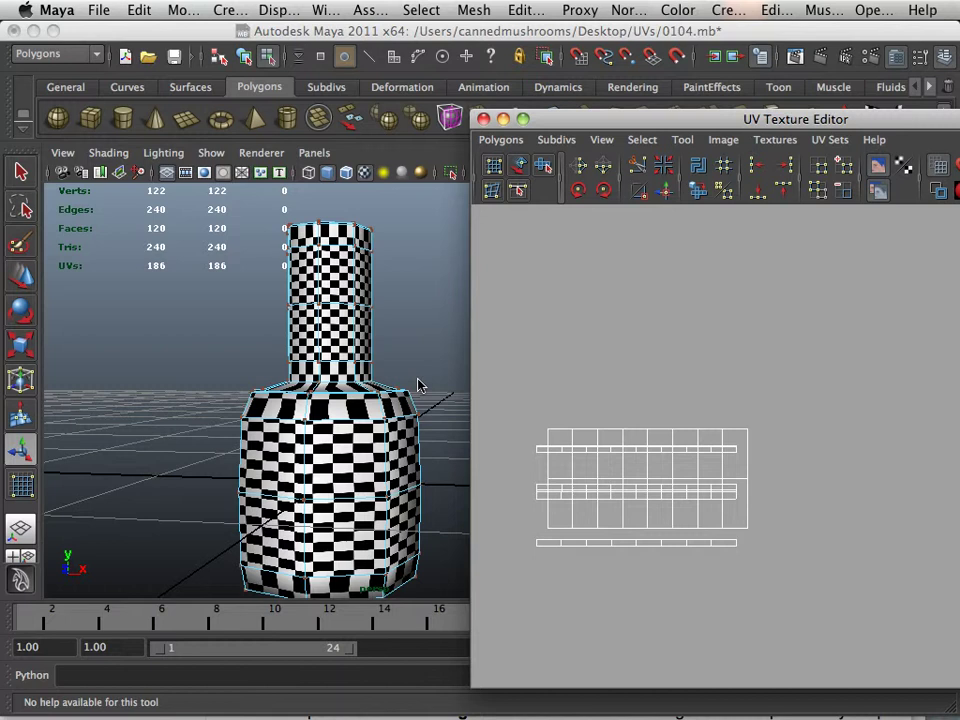
left_click_drag(416, 386, 313, 392, "alt")
right_click_drag(313, 392, 420, 435, "alt")
key("z")
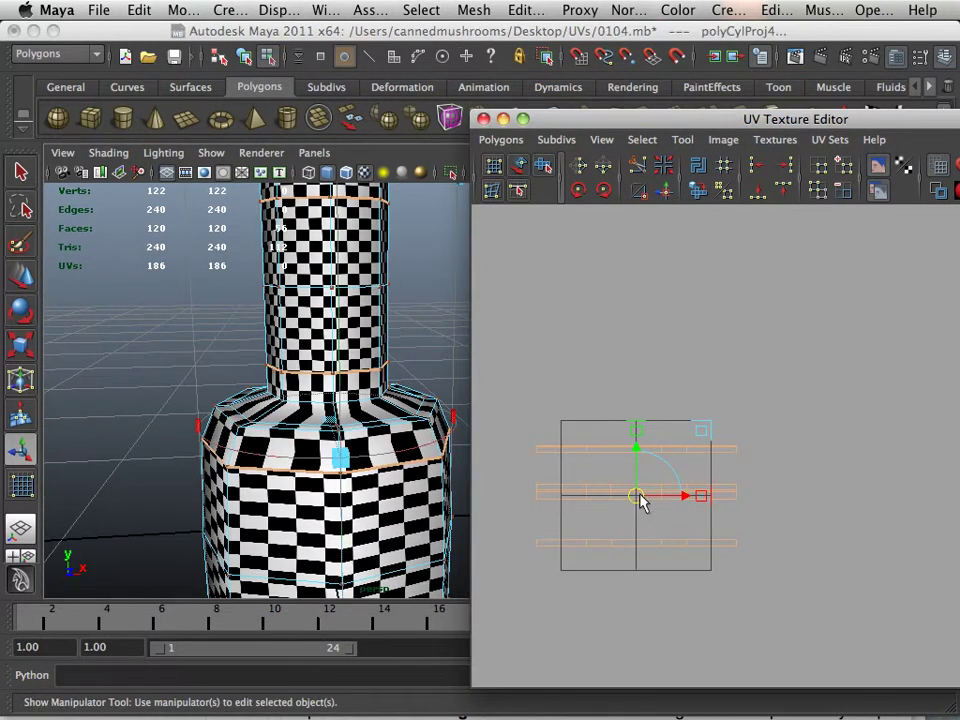
left_click_drag(638, 494, 877, 358)
left_click(701, 406)
Try to unfold all UVs of the middle shoulder strip at once, then undo the unfold
right_click_drag(701, 406, 561, 379, "alt")
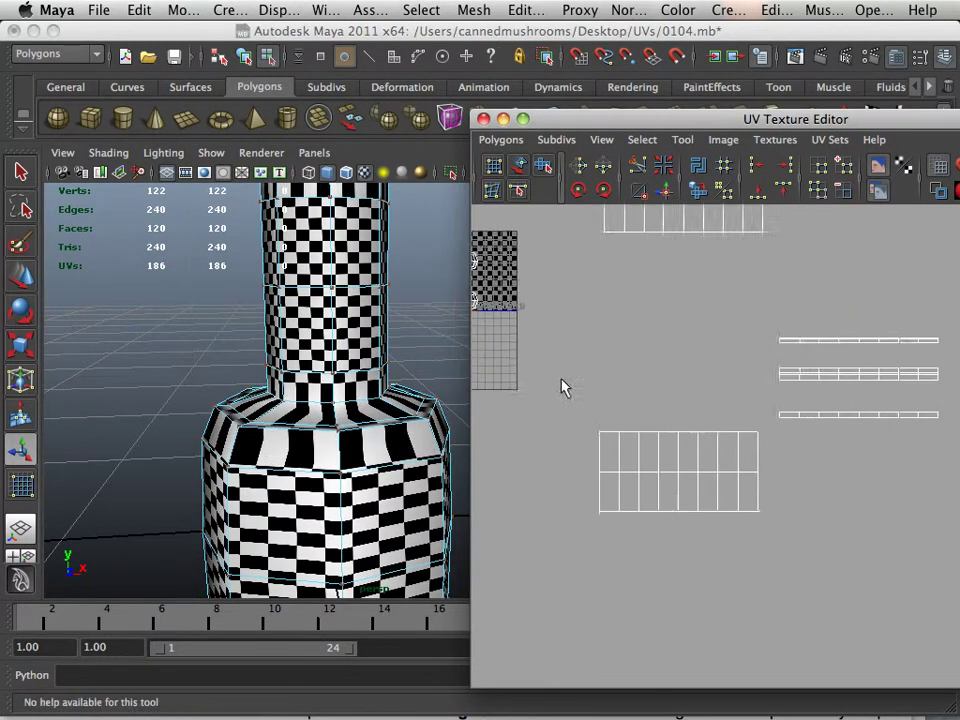
middle_click_drag(561, 380, 404, 412, "alt")
right_click_drag(473, 429, 818, 458, "alt")
middle_click_drag(692, 399, 833, 407, "alt")
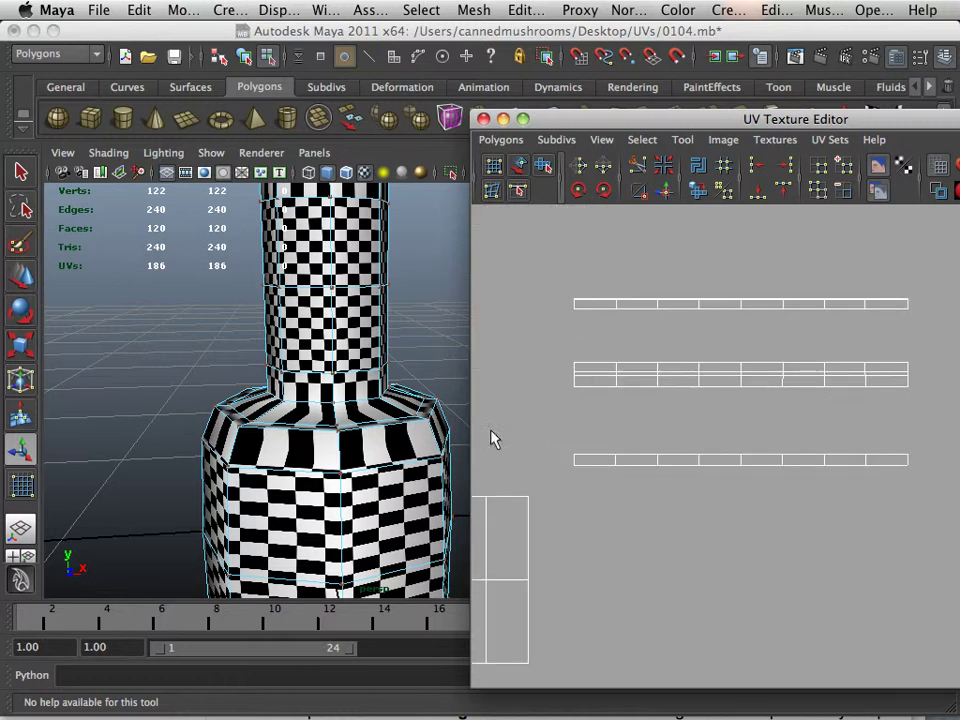
mouse_move(358, 412)
left_mouse_down("alt")
mouse_move(352, 446)
mouse_move(349, 421)
left_mouse_up("alt")
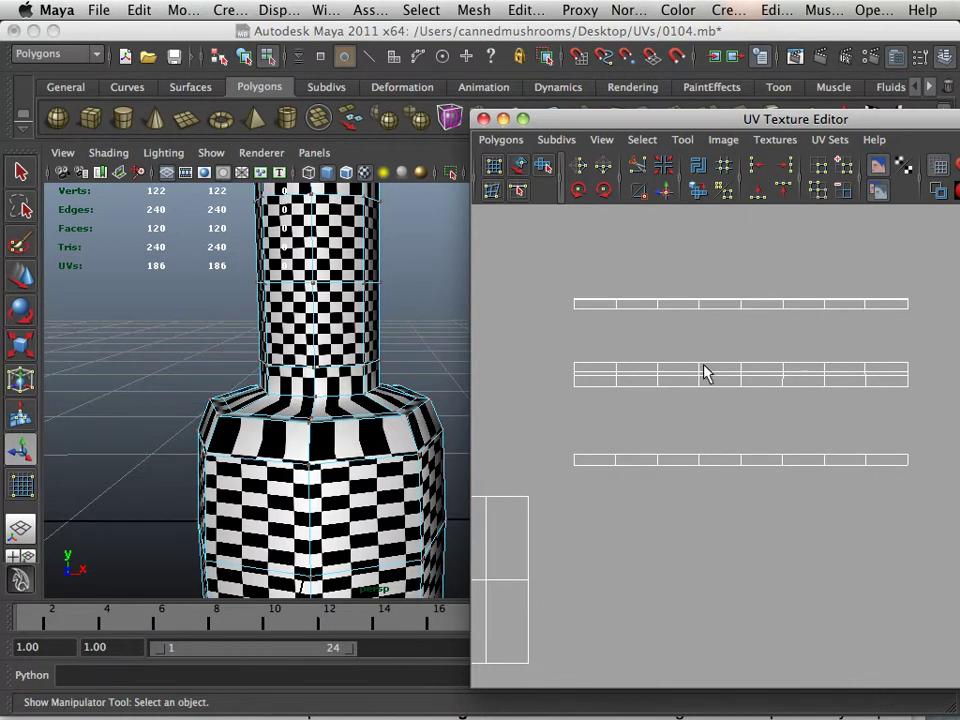
right_click_drag(706, 373, 775, 371)
left_click_drag(541, 353, 857, 435)
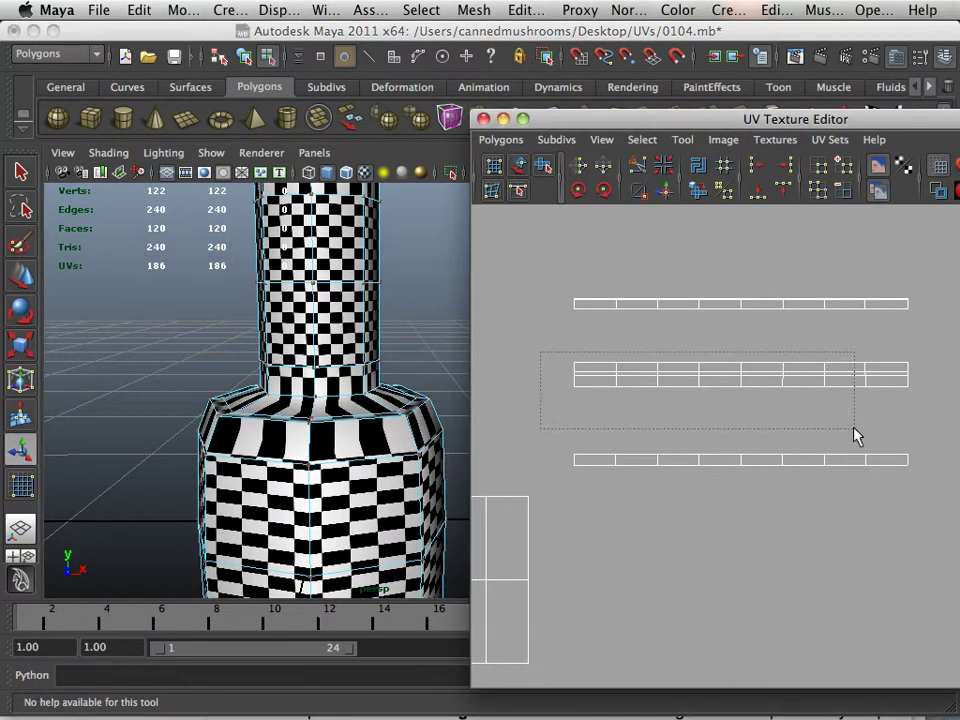
left_click_drag(930, 427, 930, 427)
left_click(698, 191)
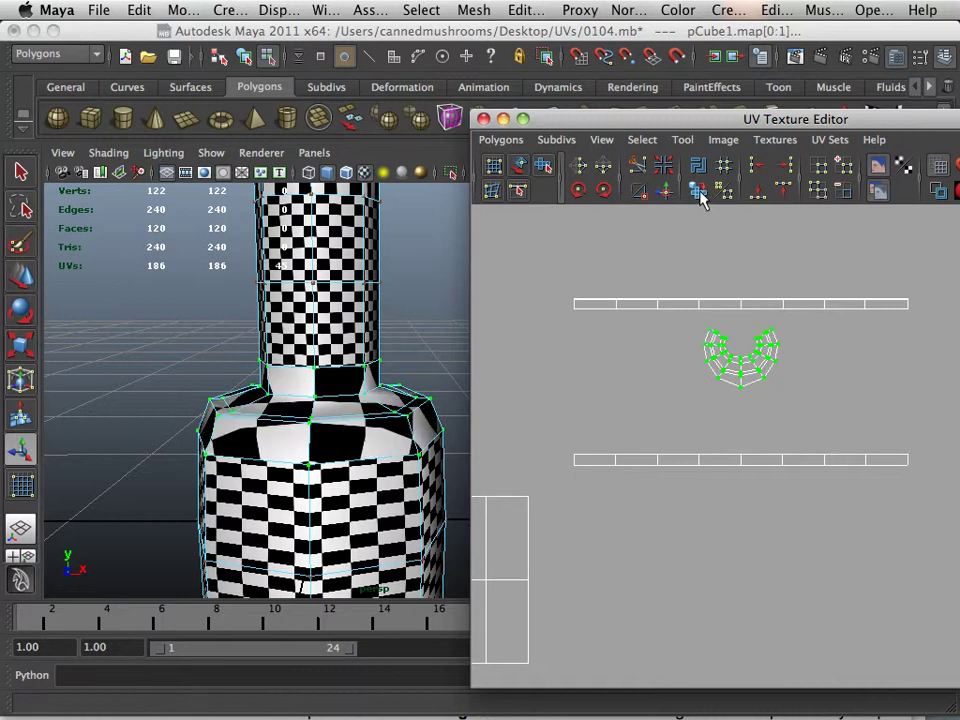
middle_click_drag(549, 409, 522, 467, "alt")
scroll(531, 462, "up", 3)
left_click_drag(466, 498, 461, 510, "alt")
key("ctrl+z")
key("ctrl+z")
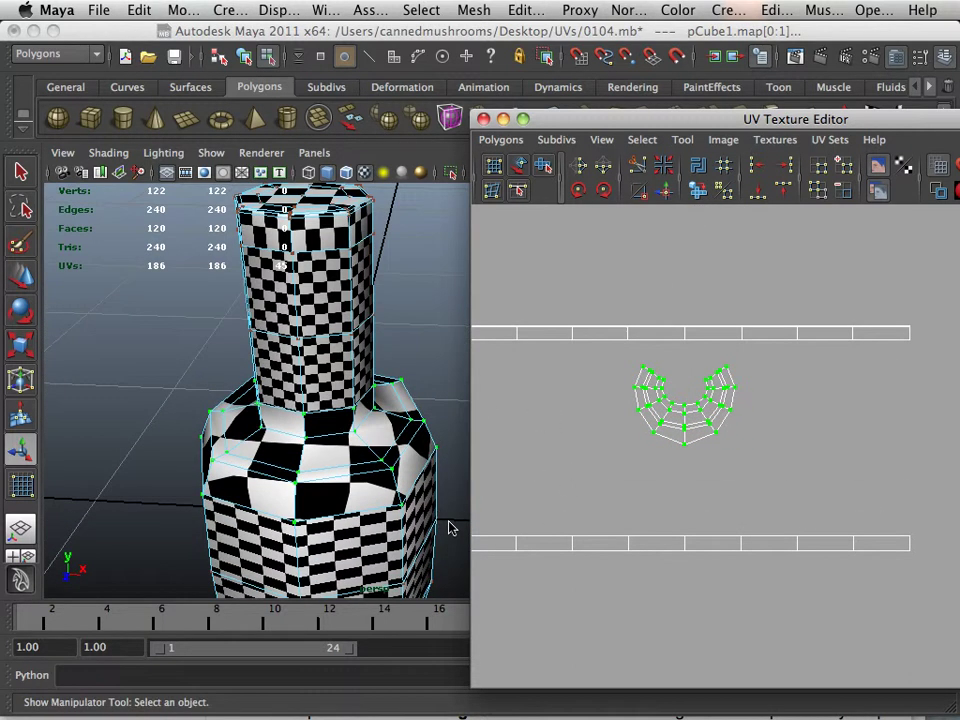
Unfold the upper two rows of UVs in the middle shoulder strip, and separately unfold its lower three rows
key("f")
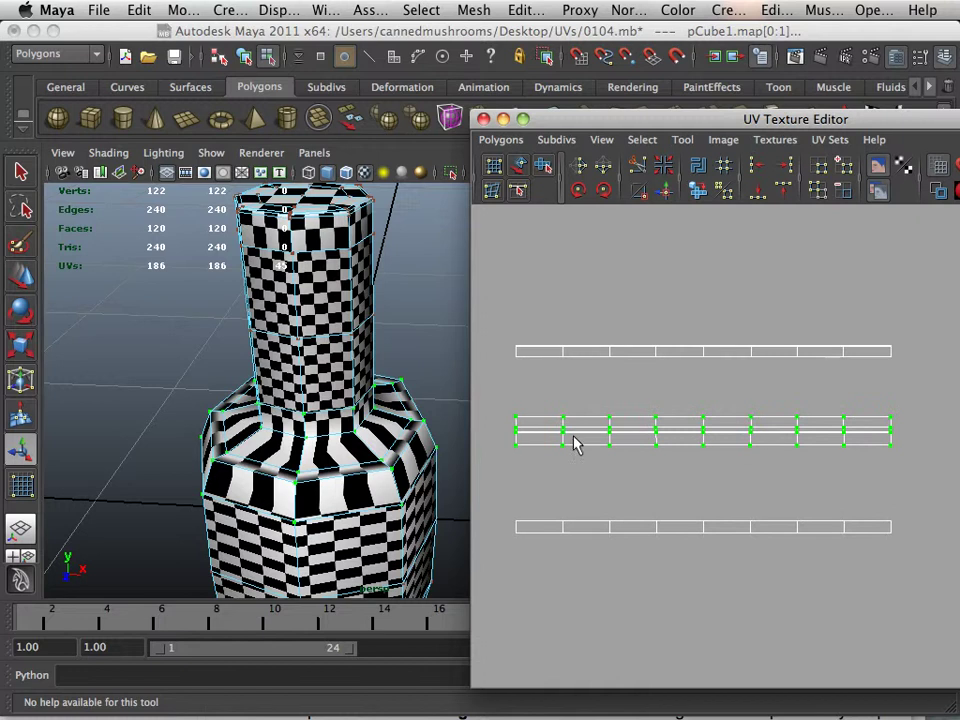
left_click_drag(922, 432, 918, 433)
scroll(780, 436, "up", 2)
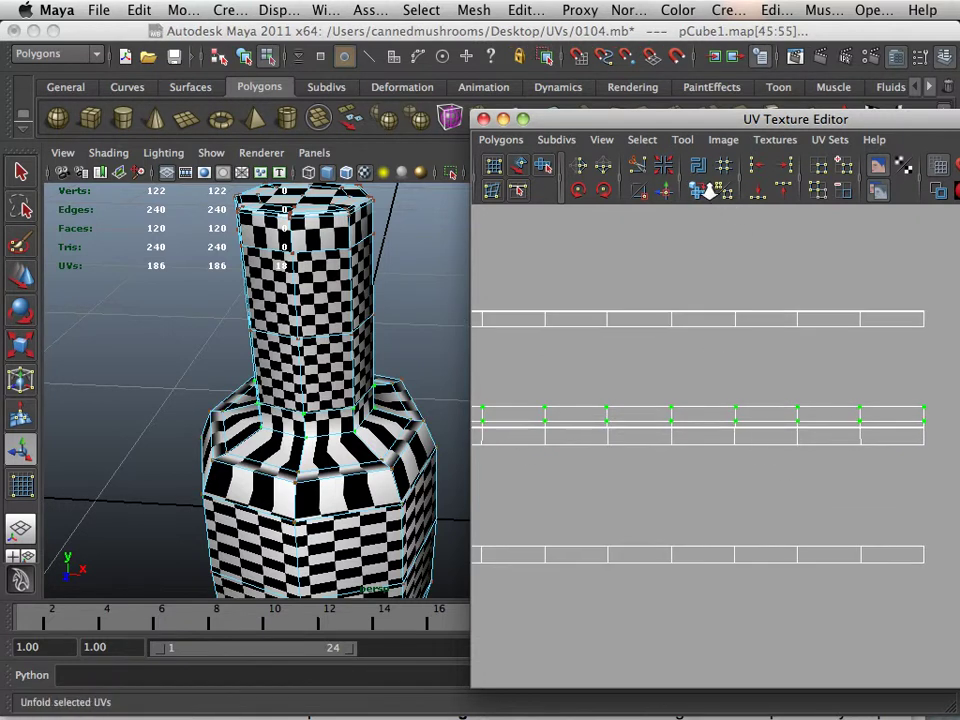
left_click(700, 192)
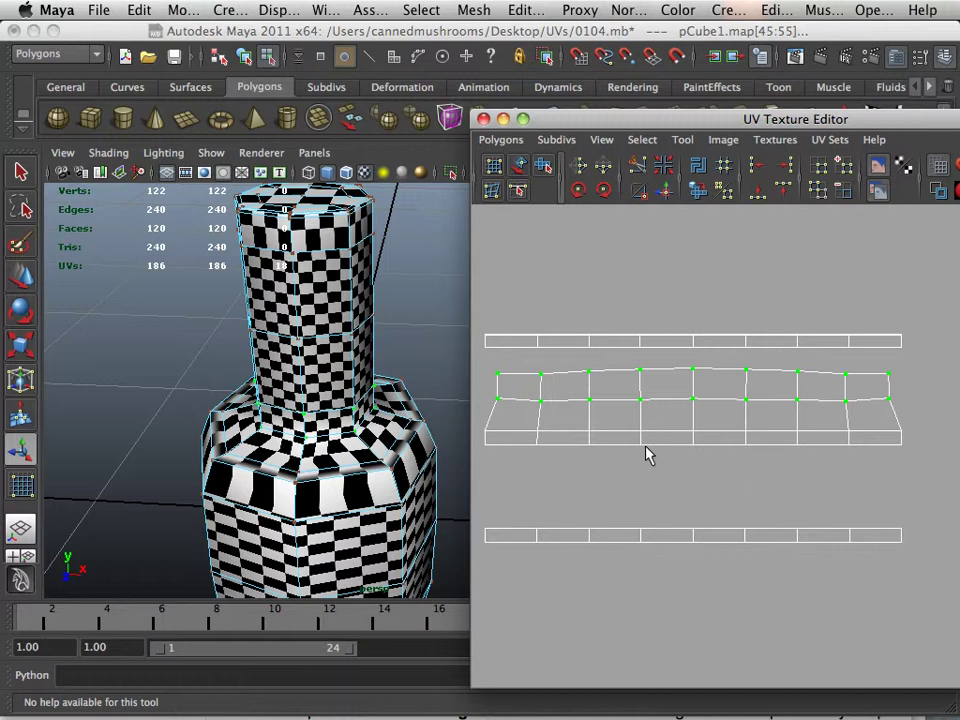
left_click_drag(508, 405, 948, 452)
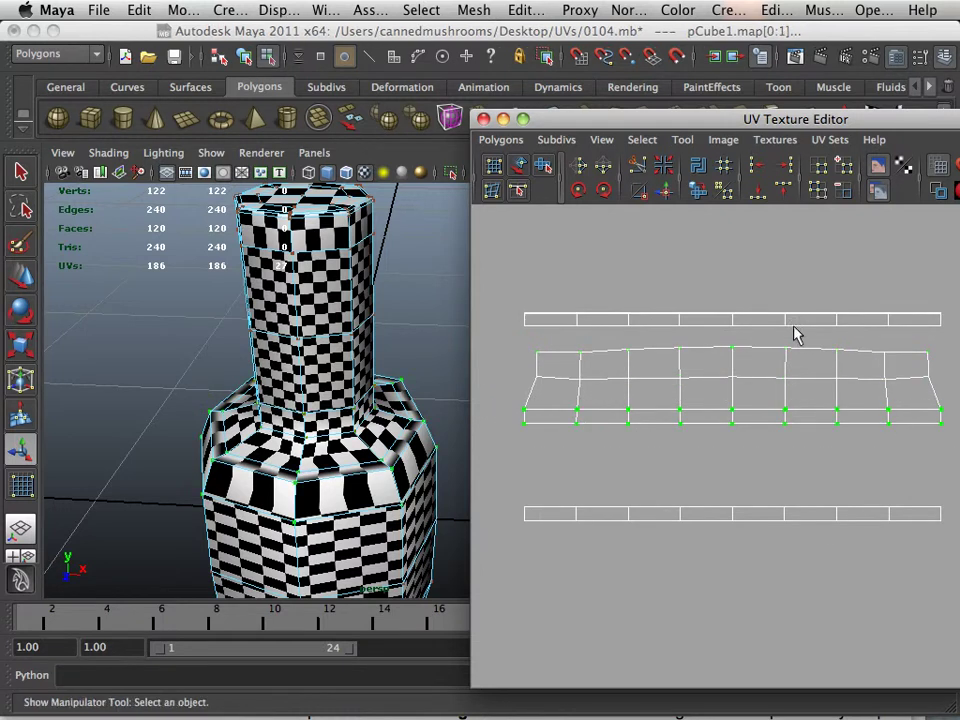
left_click(701, 192)
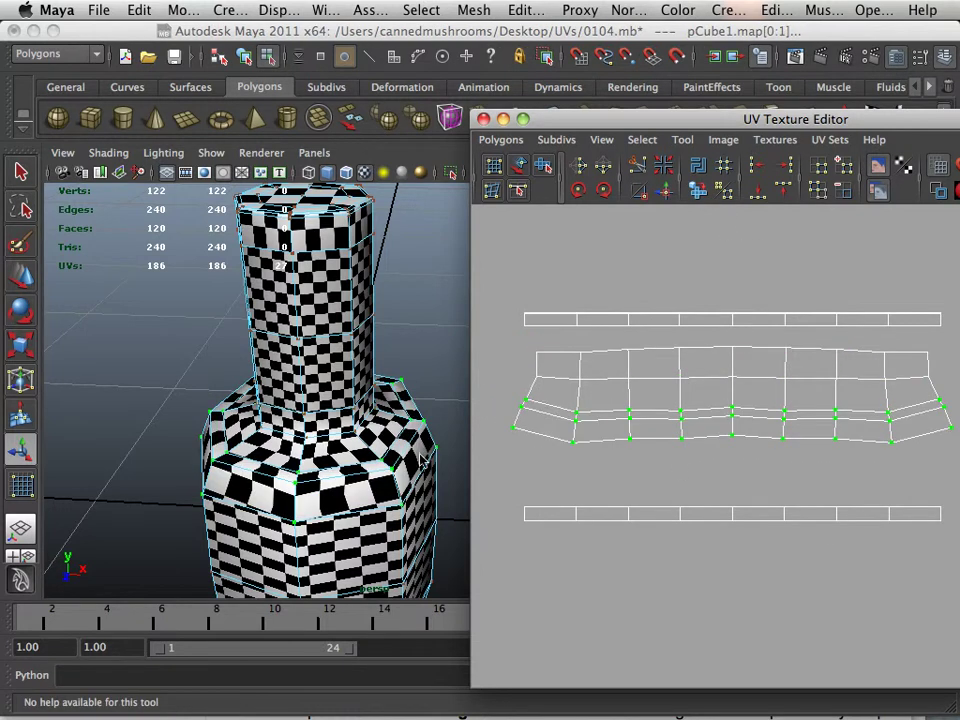
Examine the checker texture around the bottle's shoulder and neck for remaining stretching
left_click_drag(424, 459, 226, 507, "alt")
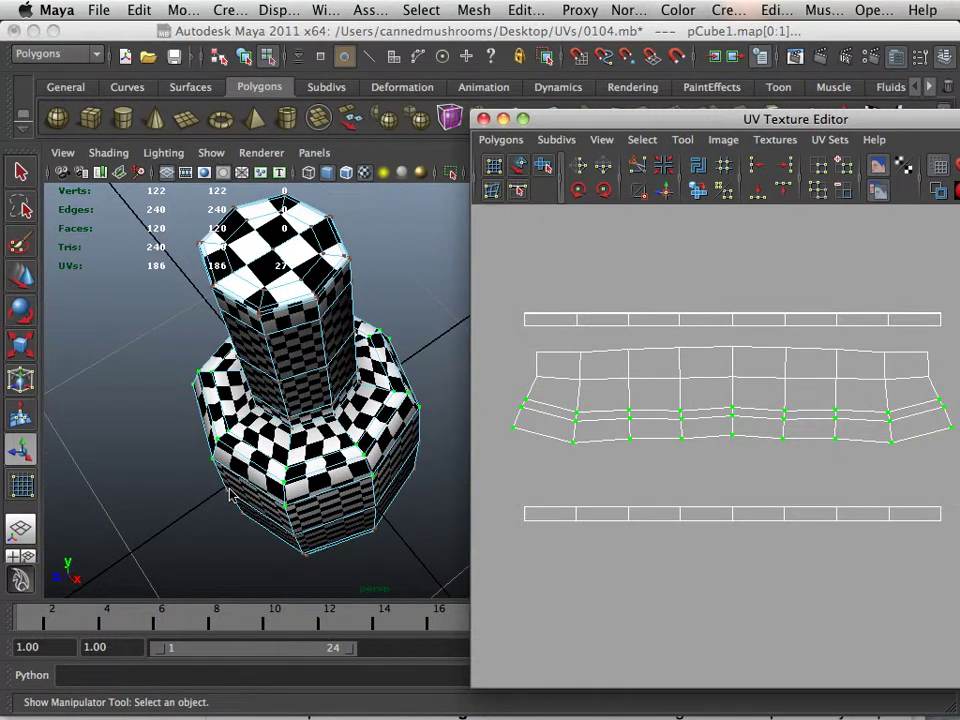
right_click_drag(230, 495, 325, 490, "alt")
left_click_drag(300, 490, 316, 415, "alt")
right_click_drag(316, 430, 254, 426, "alt")
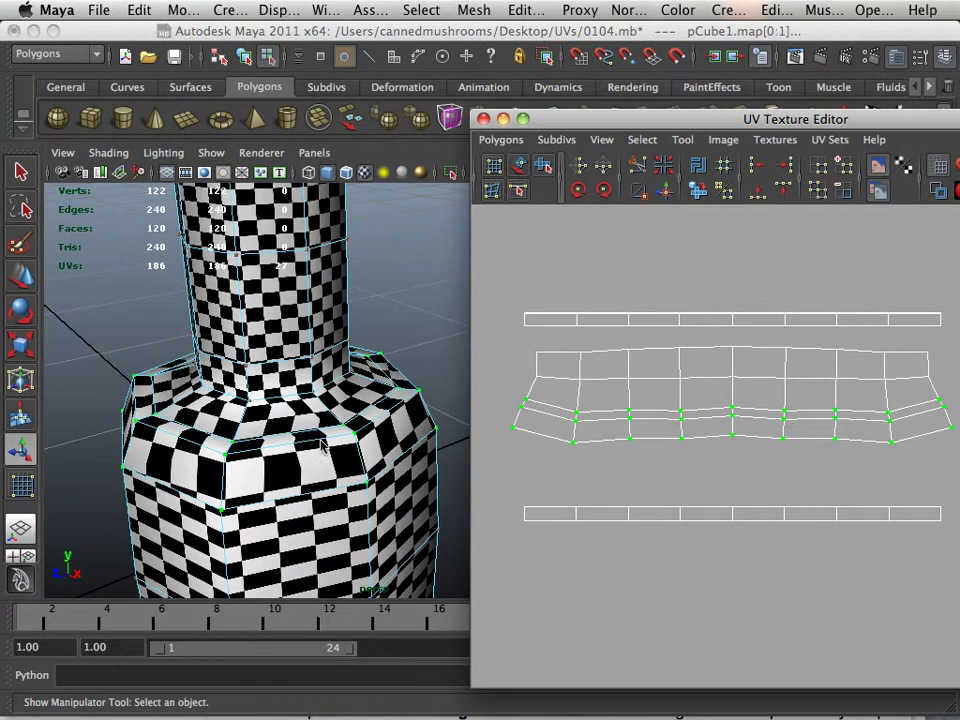
middle_click_drag(707, 422, 562, 444, "alt")
left_click_drag(300, 450, 327, 440, "alt")
right_click_drag(327, 441, 278, 415, "alt")
middle_click_drag(292, 397, 318, 415, "alt")
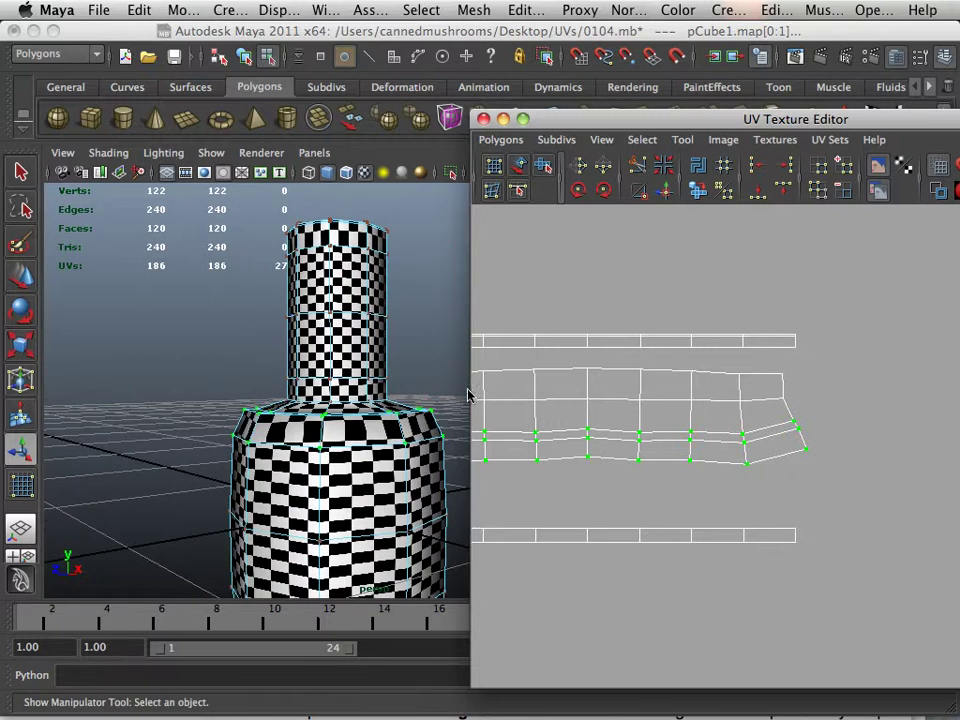
left_click_drag(358, 421, 326, 462, "alt")
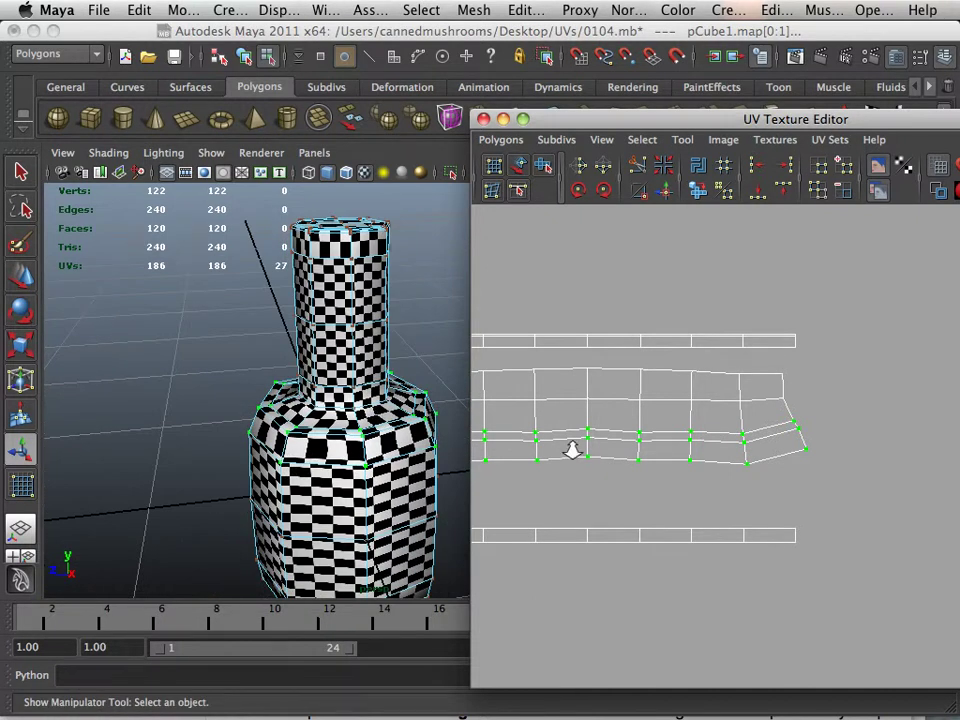
Unfold the upper-edge UVs of the topmost strip and select the UVs along its lower edge
middle_click_drag(663, 457, 742, 474, "alt")
right_click_drag(731, 468, 620, 435, "alt")
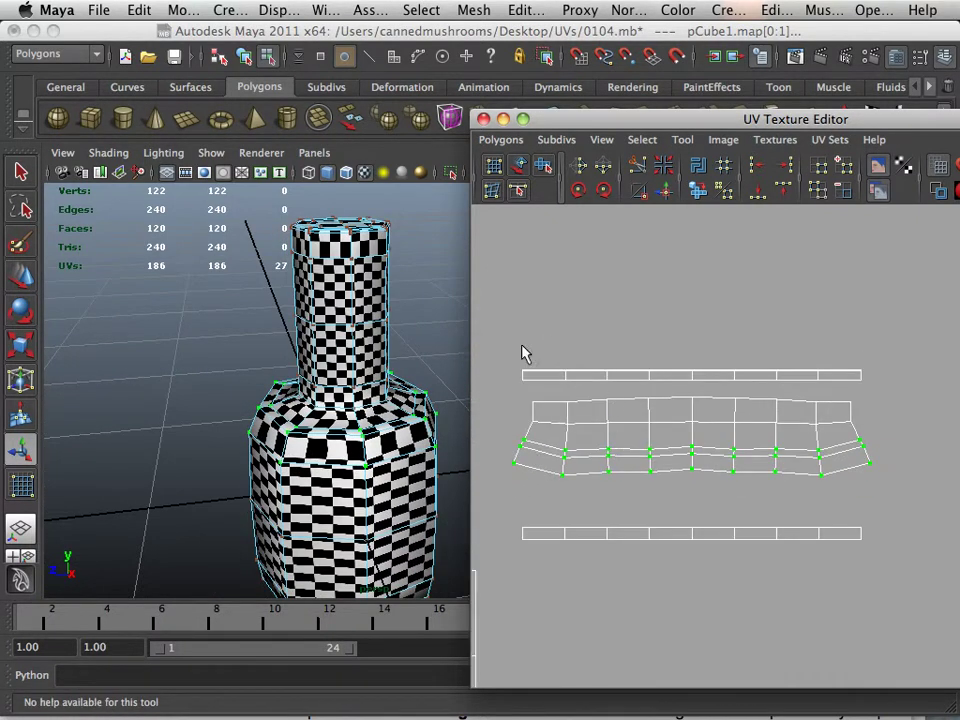
left_click_drag(879, 378, 883, 381)
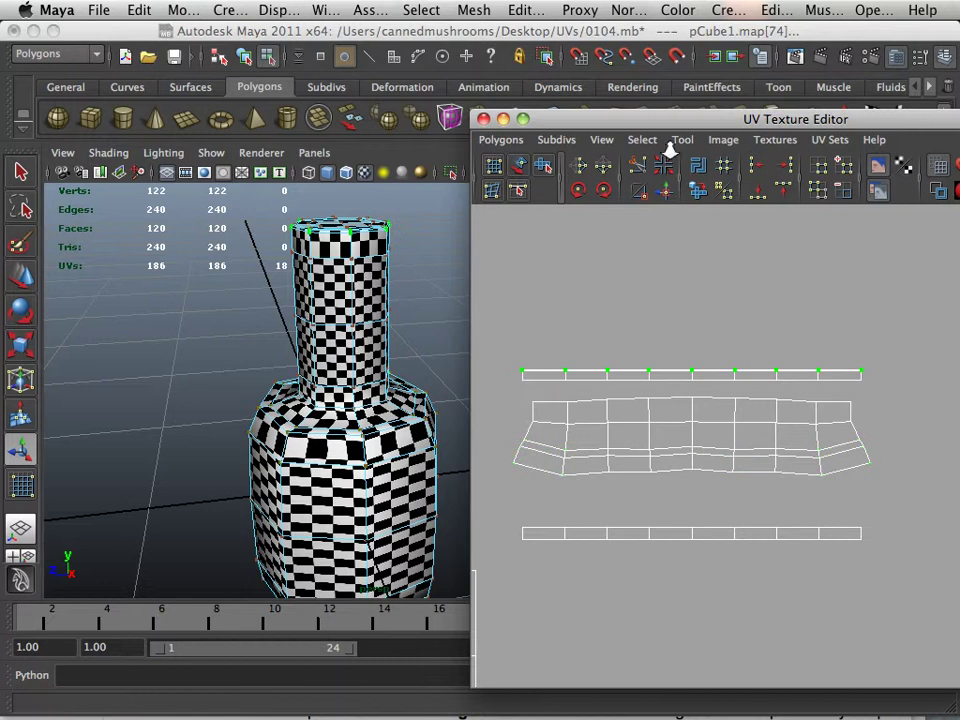
left_click(694, 192)
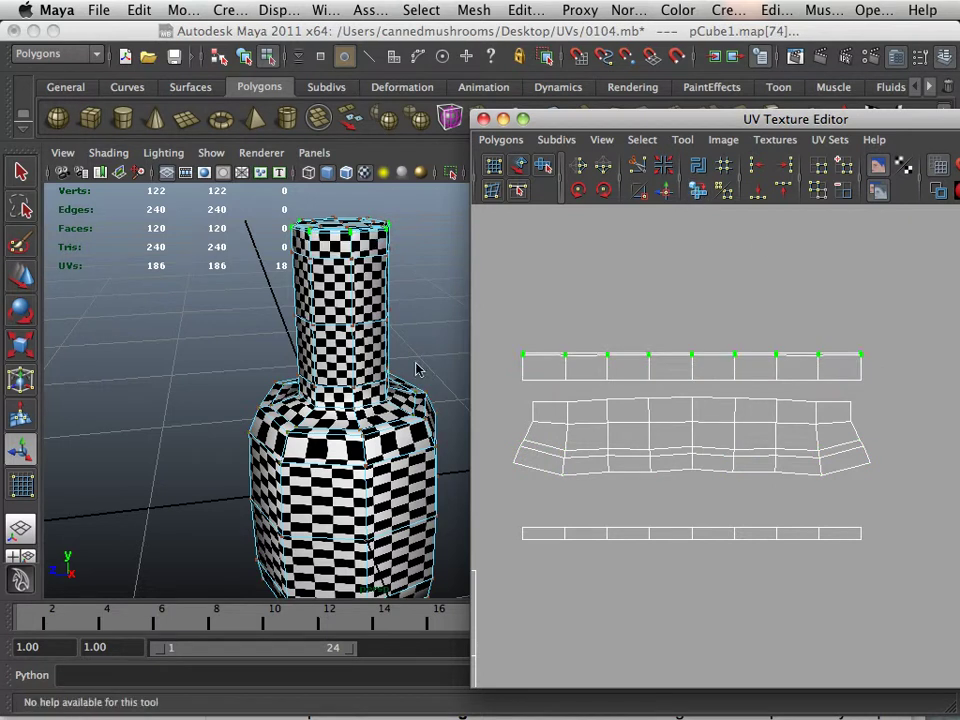
left_click_drag(358, 370, 330, 385, "alt")
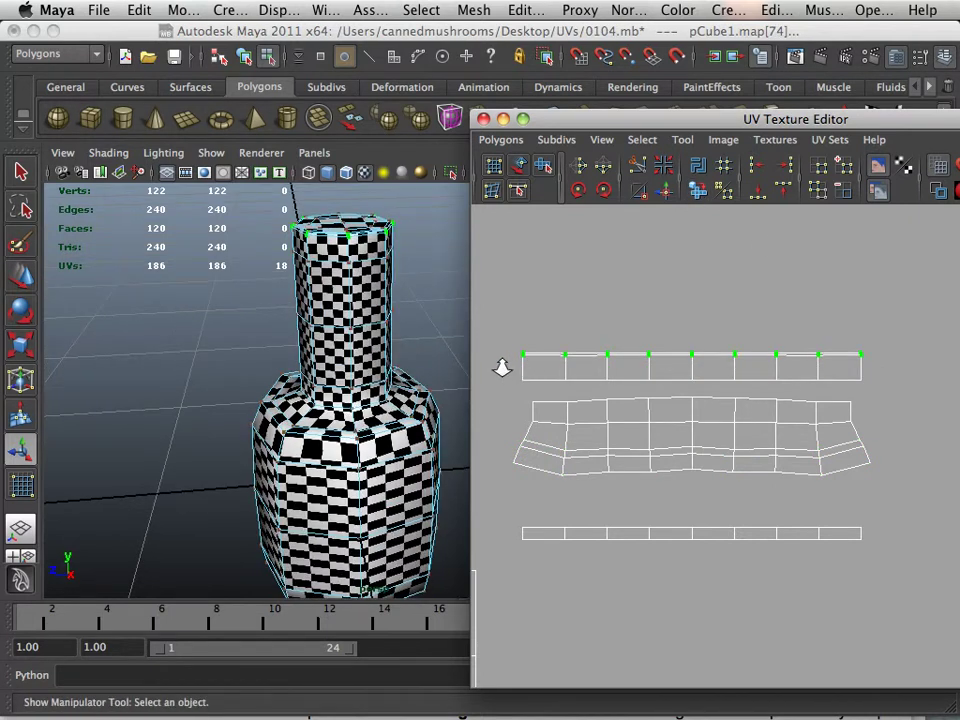
left_click_drag(503, 368, 895, 386)
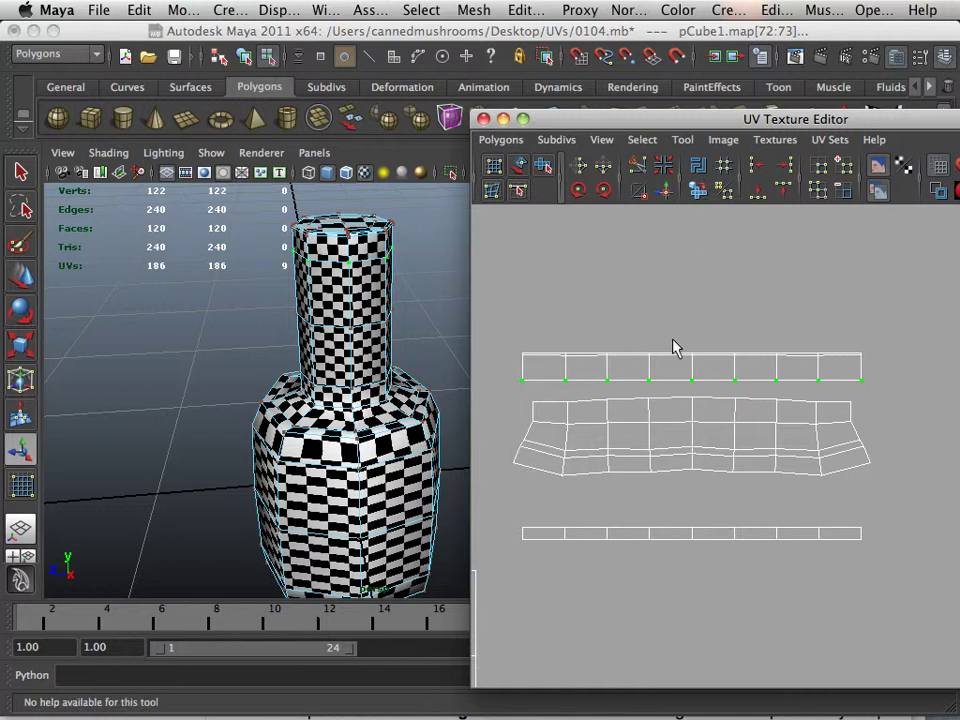
Select all UVs of the three strip shells without the neighbouring body shell and move them farther right
left_click_drag(275, 290, 240, 369, "alt")
right_click_drag(240, 369, 316, 393, "alt")
right_click_drag(648, 427, 512, 396, "alt")
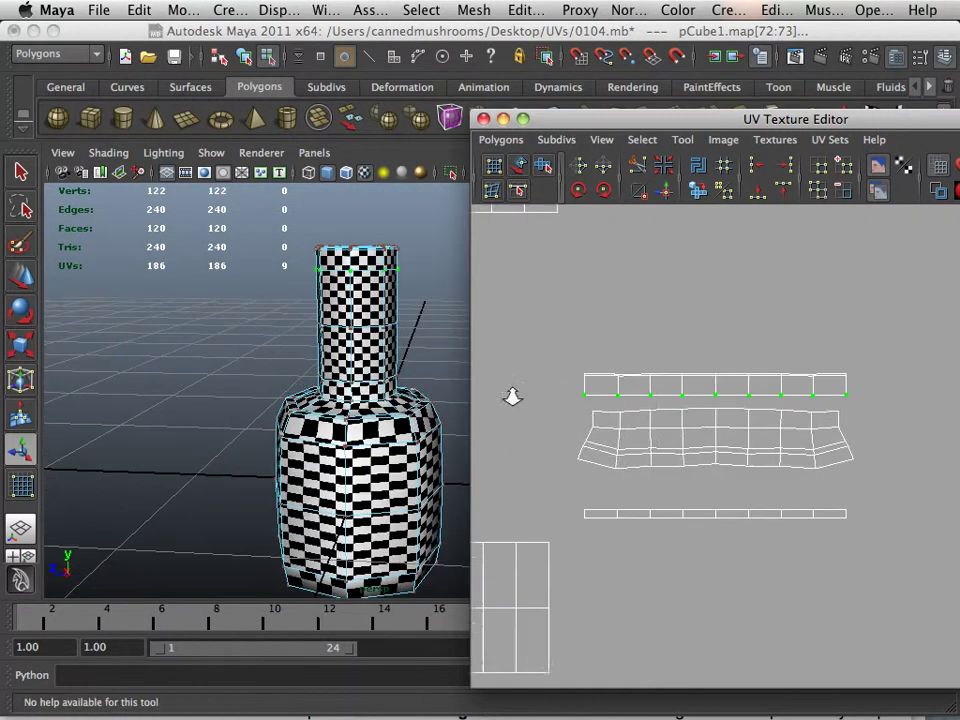
middle_click_drag(624, 360, 701, 386, "alt")
right_click_drag(701, 386, 418, 349, "alt")
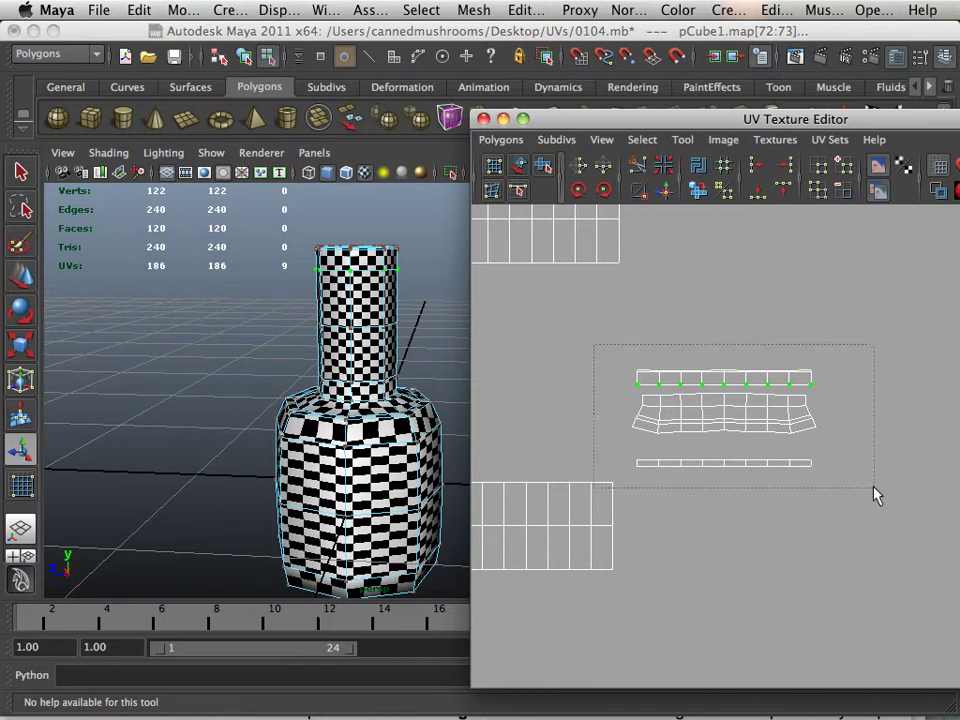
left_click_drag(873, 490, 873, 490)
key("w")
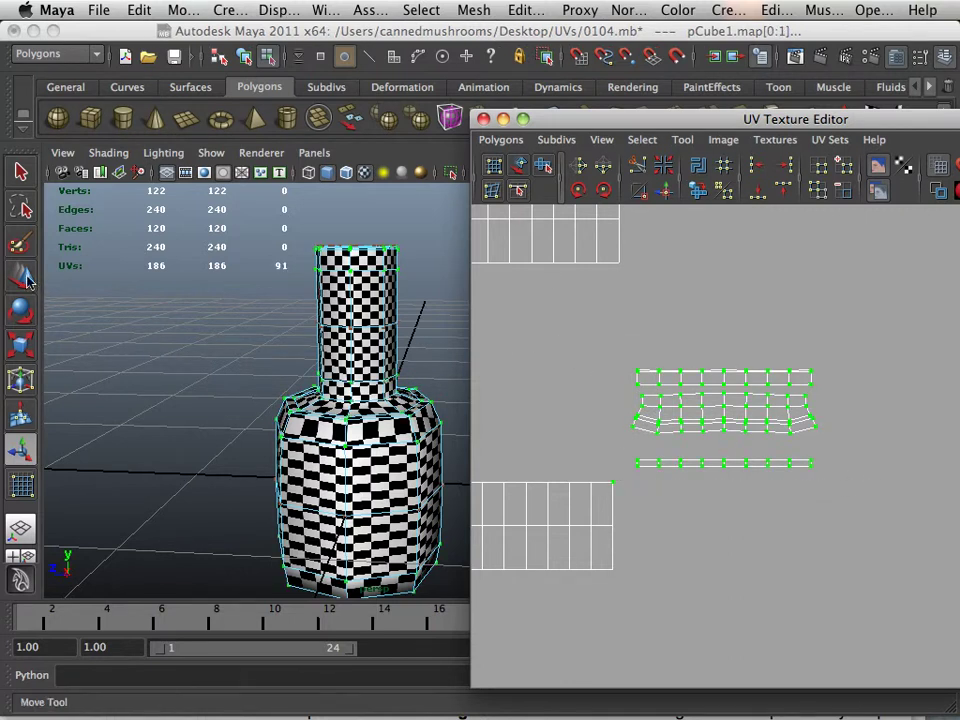
left_click_drag(715, 428, 867, 371)
key("super+z")
left_click_drag(656, 397, 780, 490)
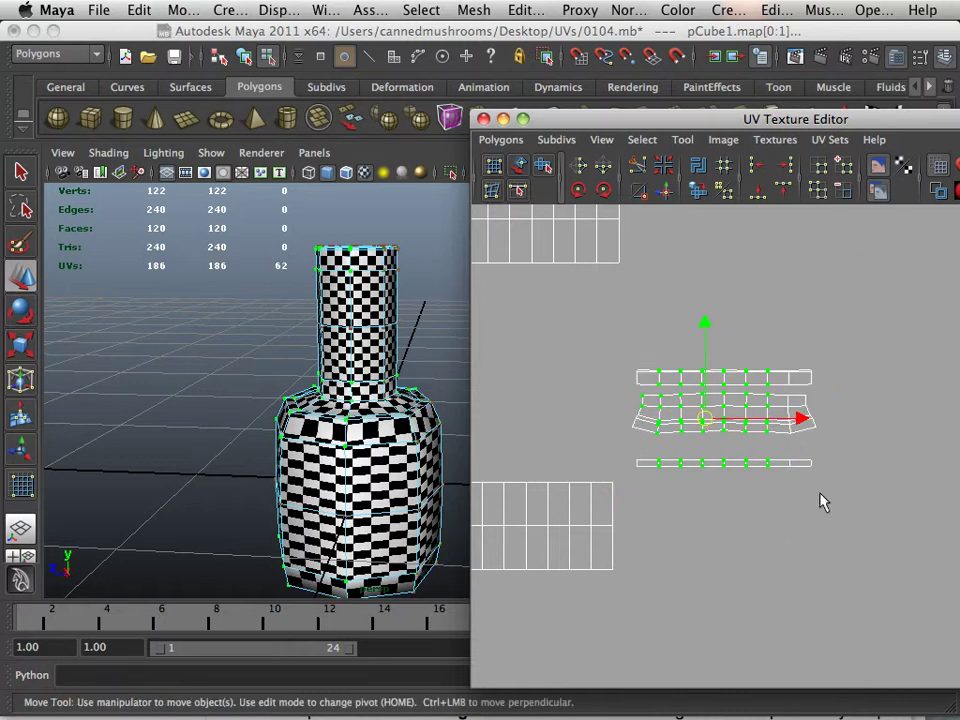
left_click_drag(672, 522, 632, 530, "ctrl+shift")
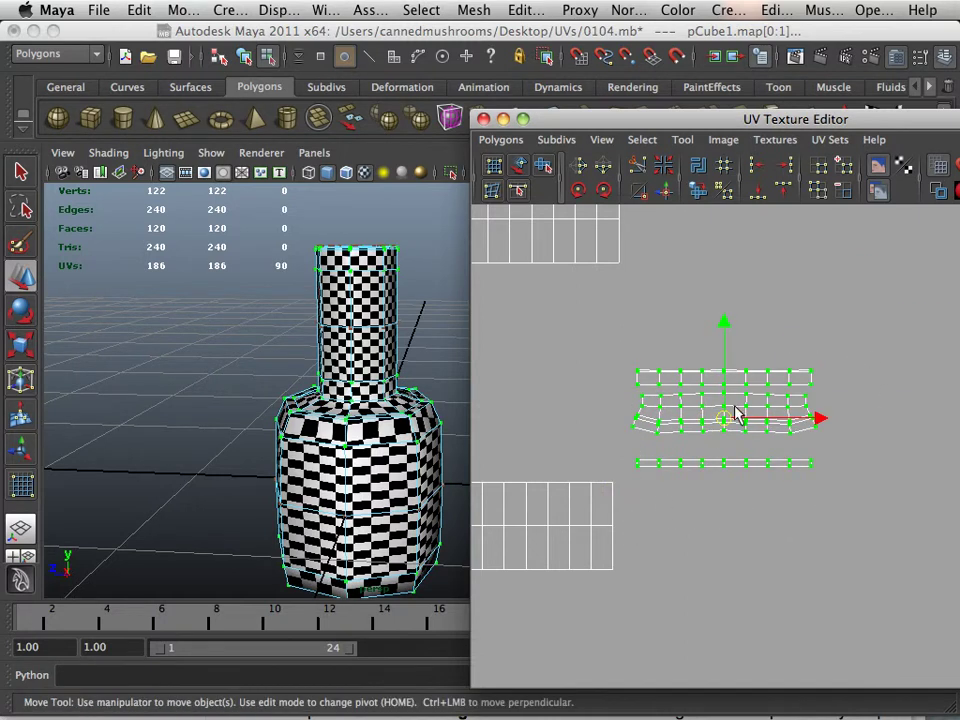
left_click_drag(725, 419, 881, 380)
Select the body's UV shell and move it up to just below the neck's UV shell
right_click_drag(729, 465, 561, 422, "alt")
middle_click_drag(561, 422, 704, 456, "alt")
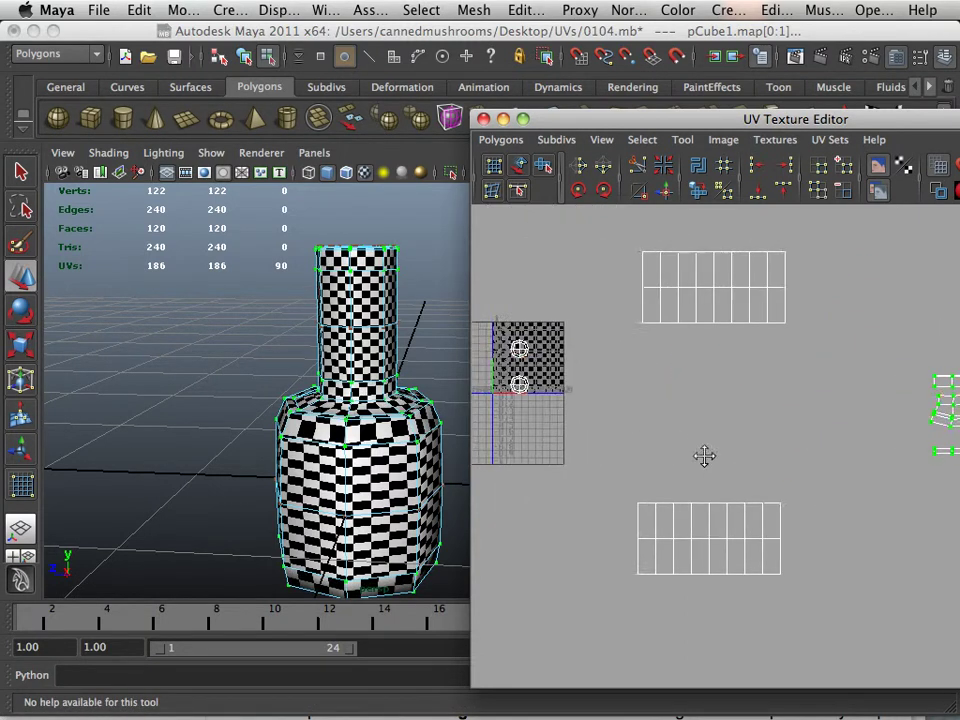
right_click_drag(704, 456, 597, 432, "alt")
middle_click_drag(611, 433, 595, 446, "alt")
left_click_drag(781, 625, 780, 622)
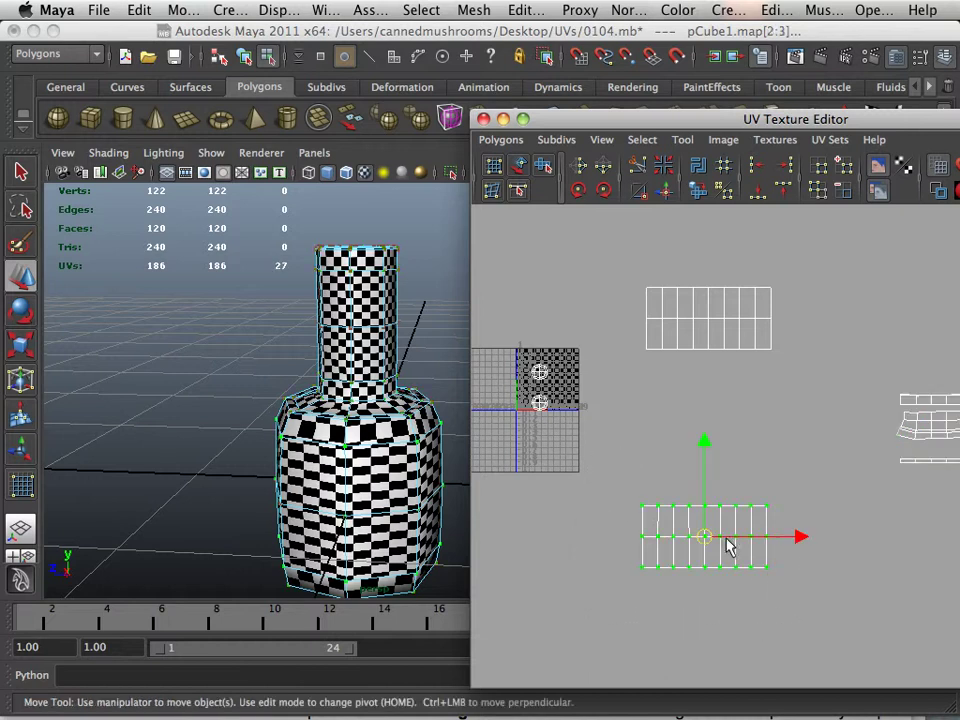
left_click_drag(707, 538, 714, 390)
right_click_drag(664, 388, 717, 429, "alt")
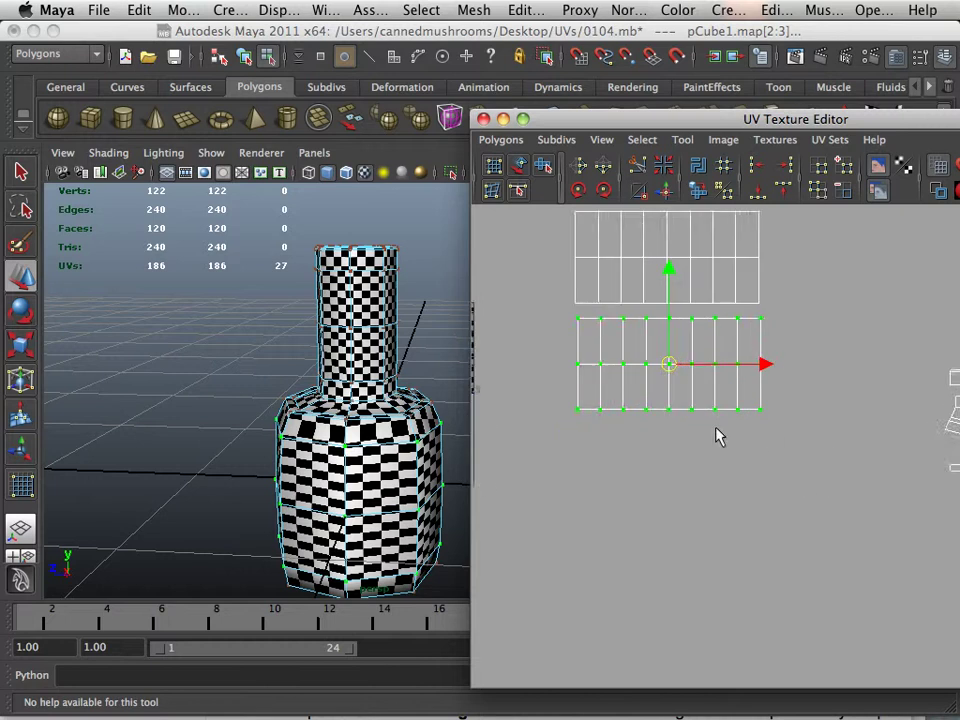
Shift the body's UV shell slightly left to line it up with the neck's UV shell, and clear the selection
middle_click_drag(706, 438, 676, 564, "alt")
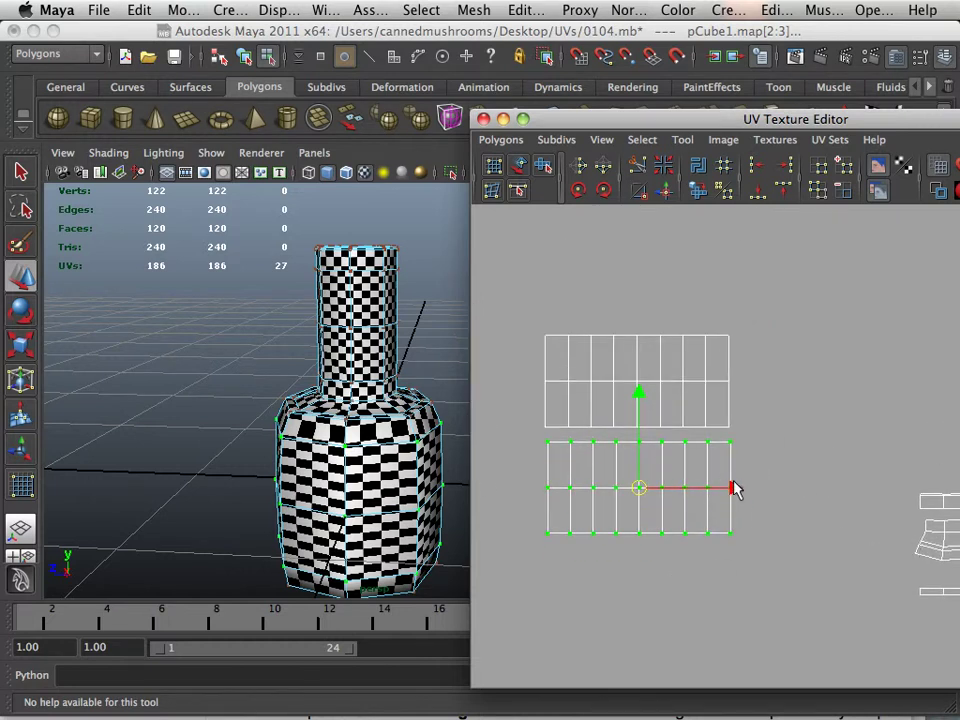
left_click_drag(735, 489, 733, 490)
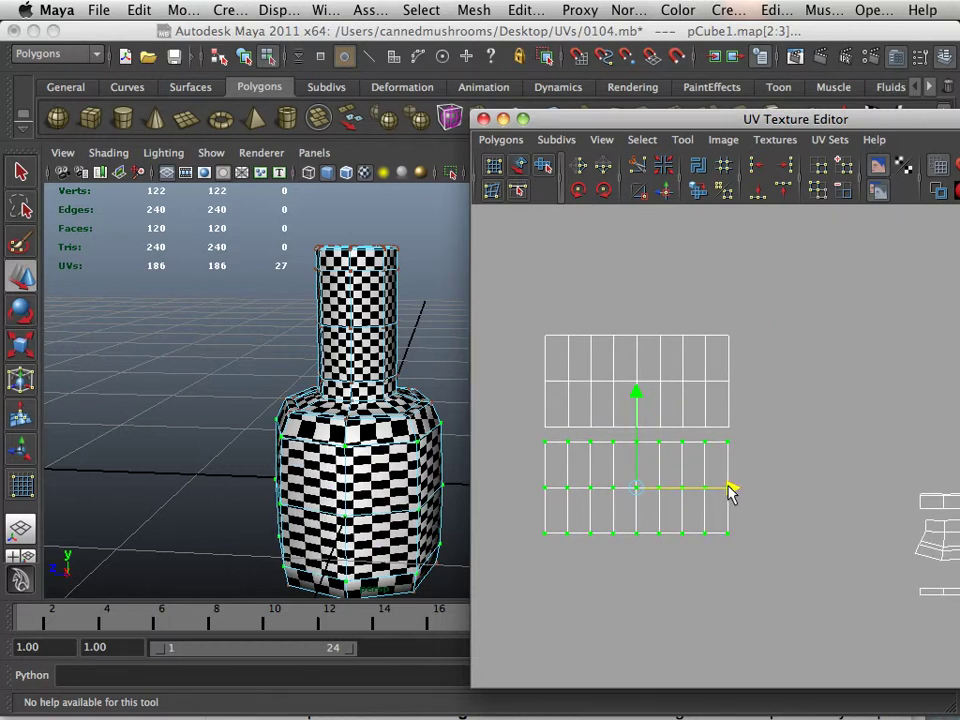
left_click(671, 591)
Scale the body's UV shell slightly narrower and flatter, then enlarge it uniformly to match the neck's checker size
middle_click_drag(583, 480, 600, 487, "alt")
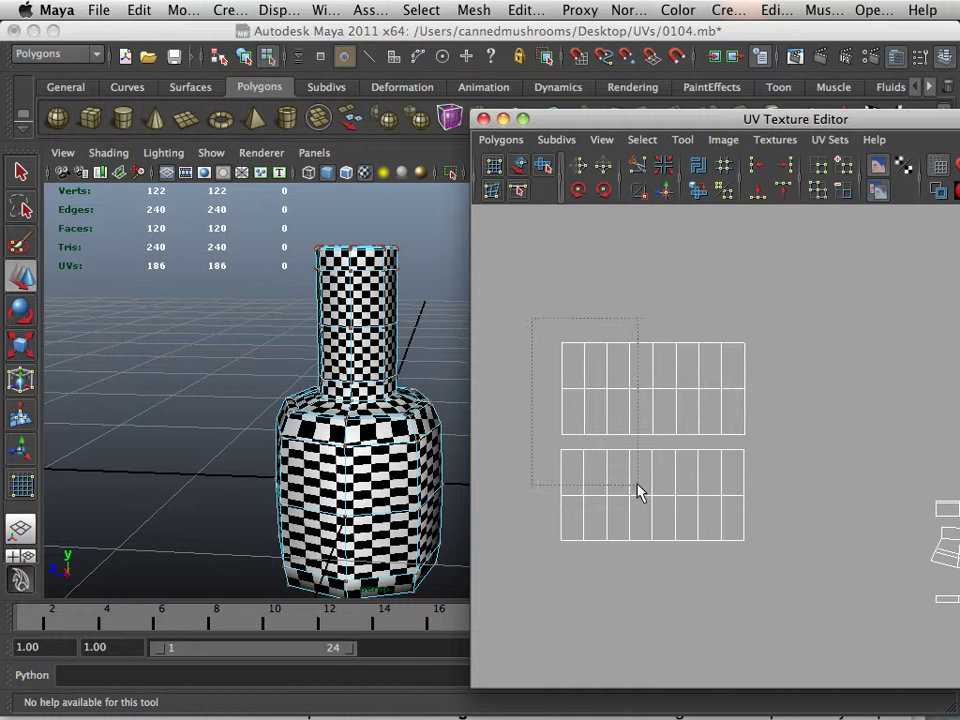
left_click_drag(768, 620, 768, 620)
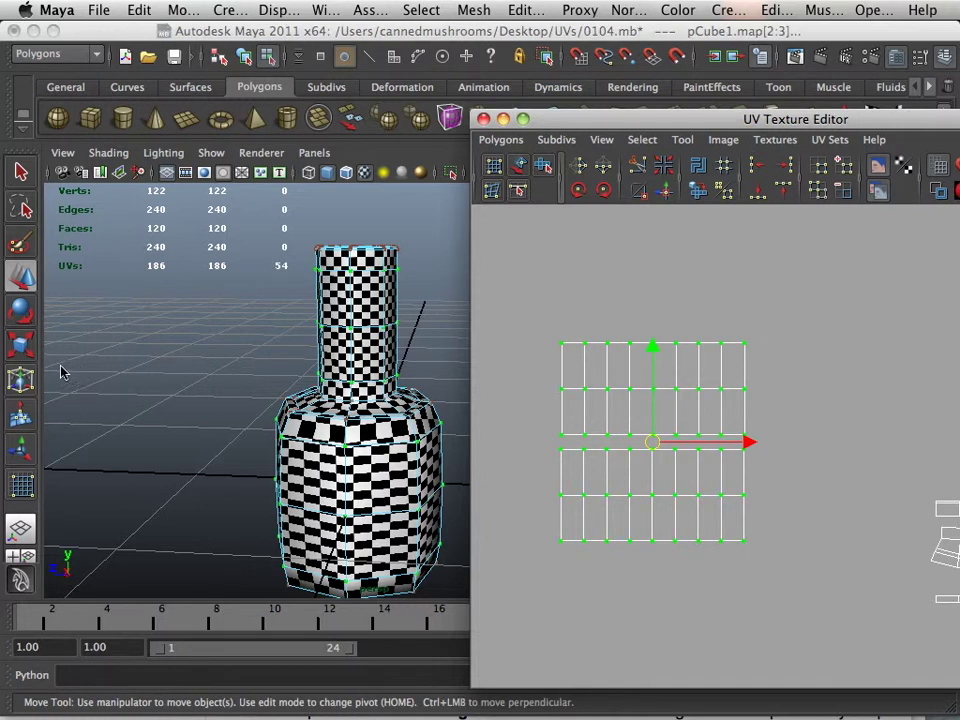
left_click(20, 345)
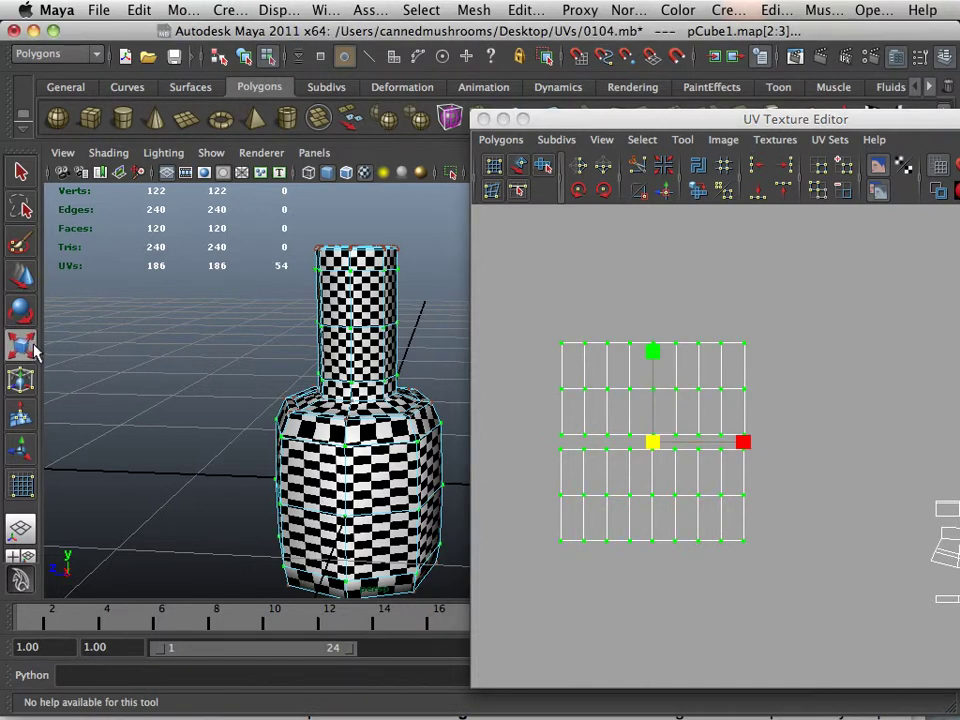
scroll(320, 322, "up", 3)
left_click_drag(378, 473, 340, 475, "alt")
left_click_drag(774, 567, 534, 452)
left_click_drag(742, 496, 738, 496)
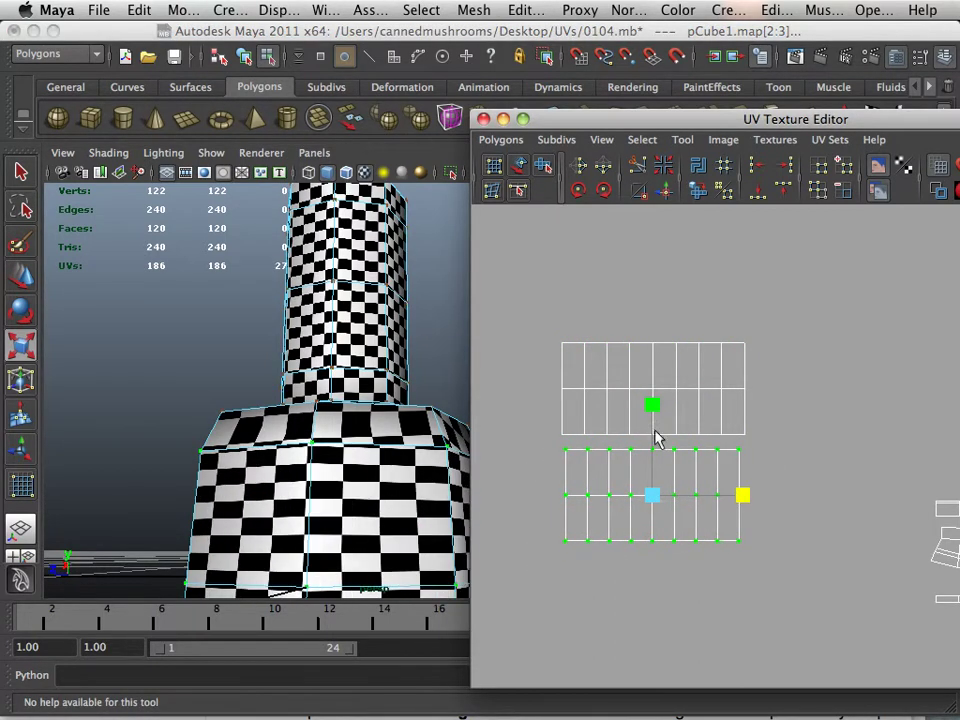
left_click_drag(652, 410, 648, 450)
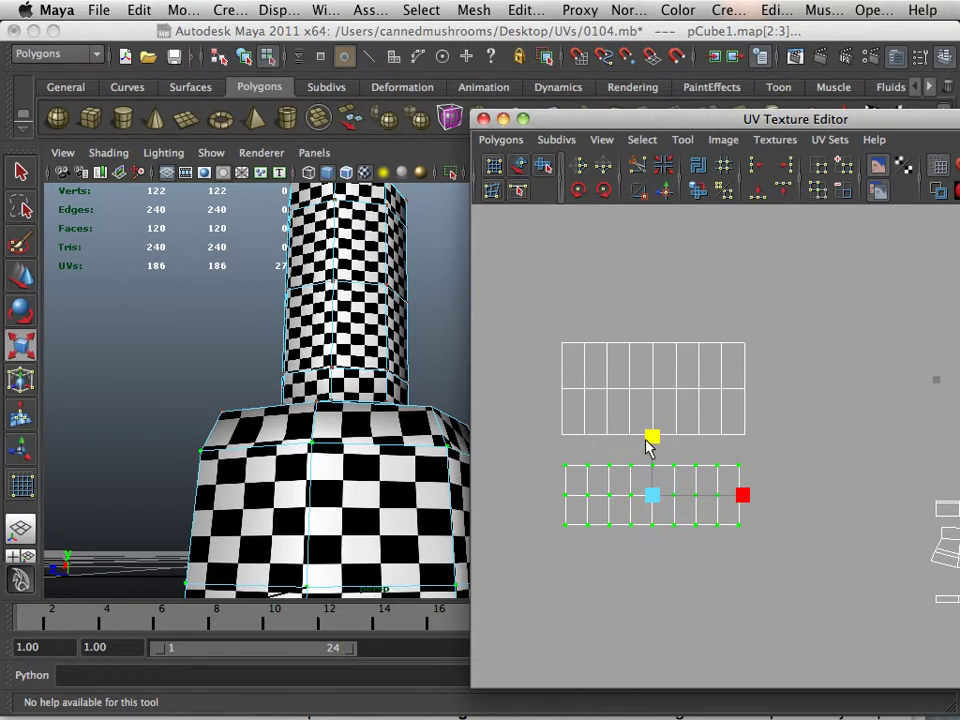
left_click_drag(645, 495, 708, 507)
Fine-tune the horizontal scale of the body's UV shell against the checkers on the model, ending slightly wider than the neck-matched size
left_click_drag(408, 473, 331, 502, "alt")
middle_click_drag(331, 502, 303, 486, "alt")
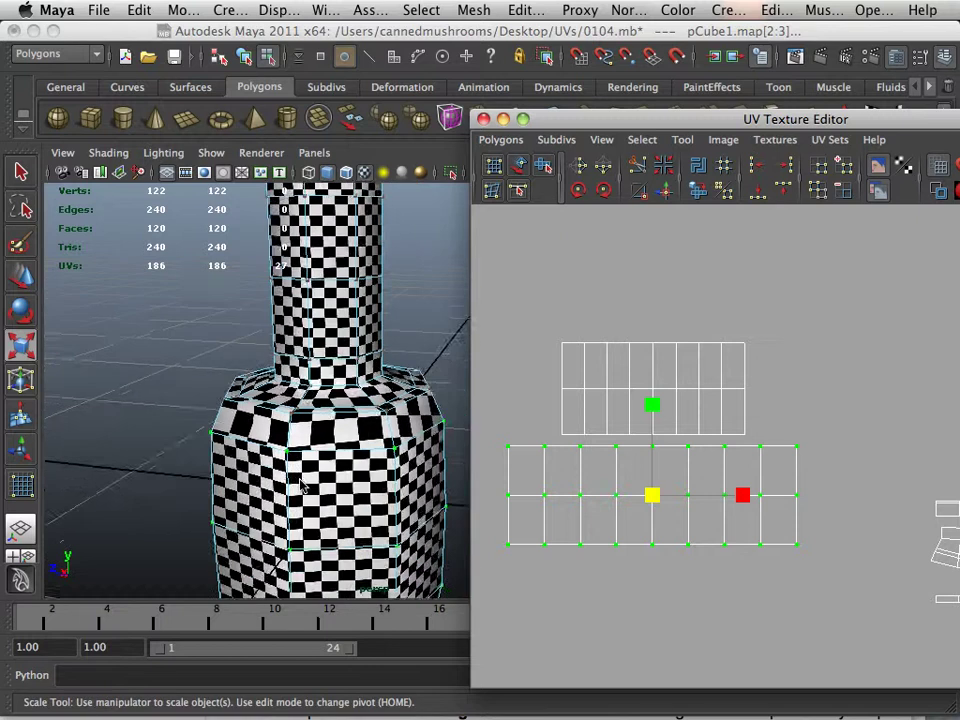
left_click_drag(300, 485, 292, 478, "alt")
left_click_drag(740, 502, 733, 495)
mouse_move(330, 524)
left_mouse_down("alt")
mouse_move(311, 510)
mouse_move(321, 503)
left_mouse_up("alt")
right_click_drag(321, 503, 434, 526, "alt")
left_click_drag(435, 532, 390, 476, "alt")
right_click_drag(390, 476, 403, 557, "alt")
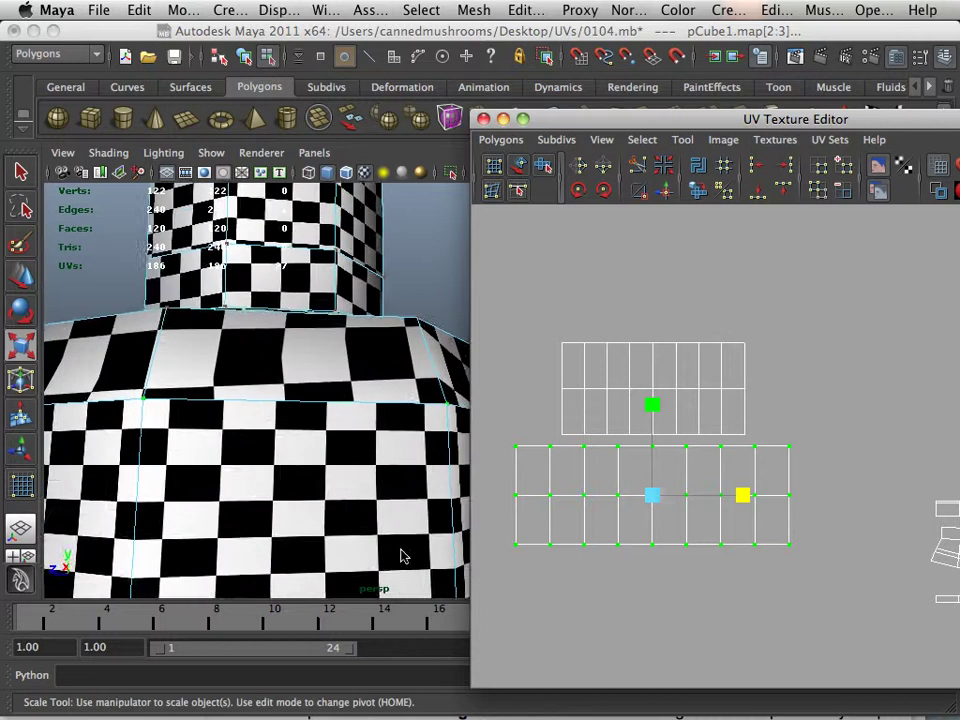
middle_click_drag(403, 557, 398, 505, "alt")
left_click_drag(736, 494, 751, 498)
middle_click_drag(619, 425, 619, 526, "alt")
left_click_drag(333, 334, 331, 360, "alt")
middle_click_drag(331, 360, 322, 383, "alt")
right_click_drag(323, 388, 196, 426, "alt")
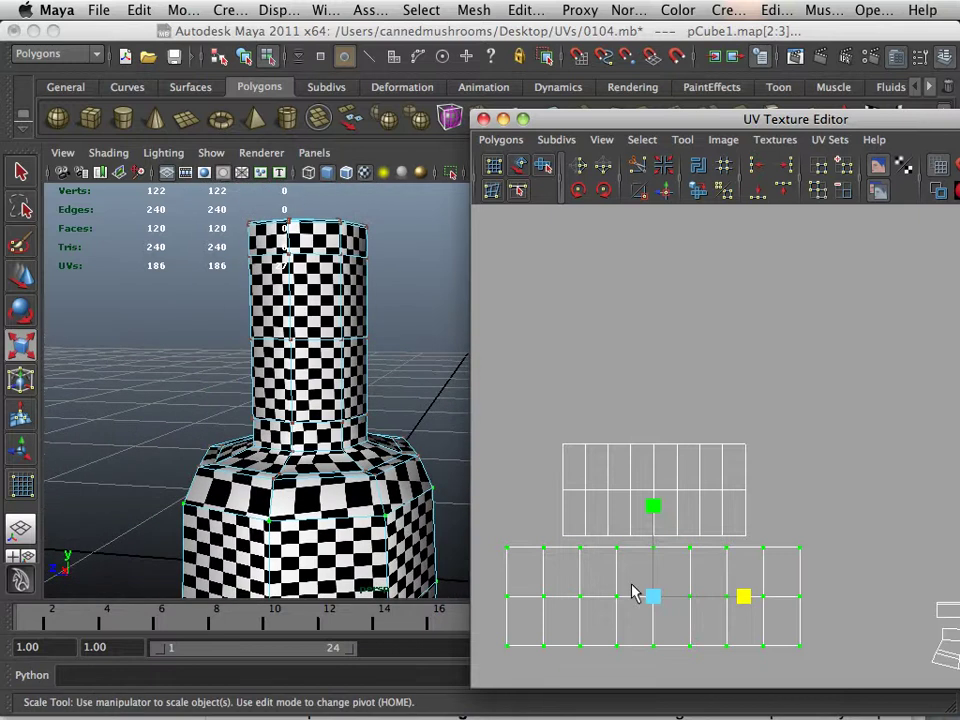
left_click(816, 474)
Select the UVs of both round cap shells, then only the top cap's, and examine its checkers against the neck and shoulder
right_click_drag(816, 474, 510, 483, "alt")
middle_click_drag(746, 550, 775, 428, "alt")
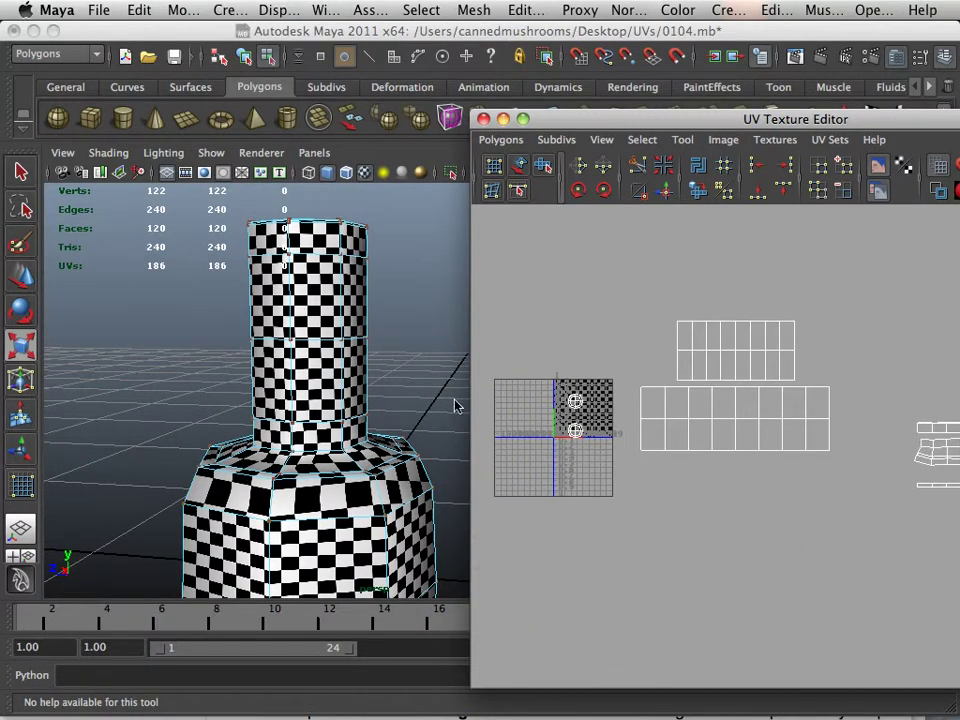
middle_click_drag(676, 586, 582, 581, "alt")
middle_click_drag(547, 499, 671, 506, "alt")
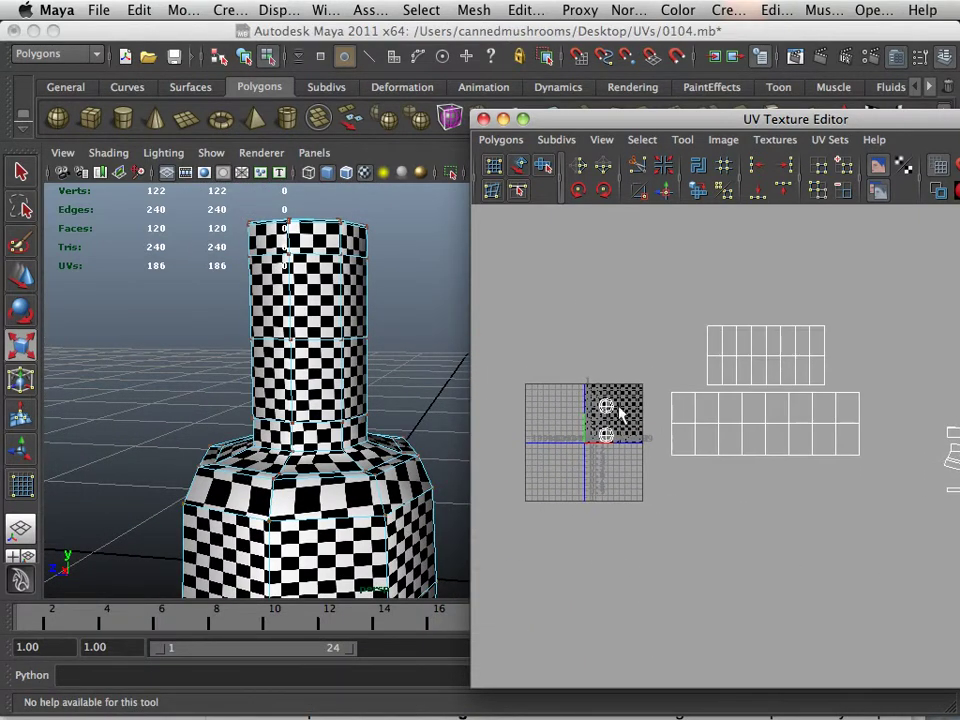
left_click_drag(569, 493, 565, 486)
left_click_drag(352, 368, 383, 432, "alt")
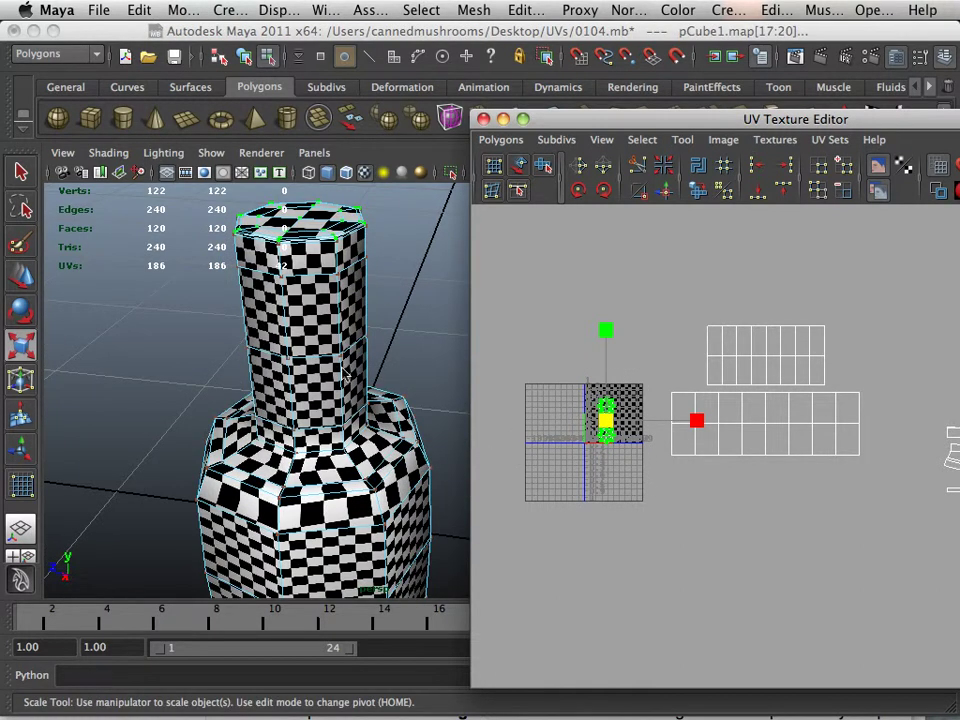
left_click_drag(345, 375, 352, 440, "alt")
right_click_drag(352, 440, 450, 440, "alt")
left_click_drag(641, 361, 621, 411)
right_click_drag(366, 406, 338, 468, "alt")
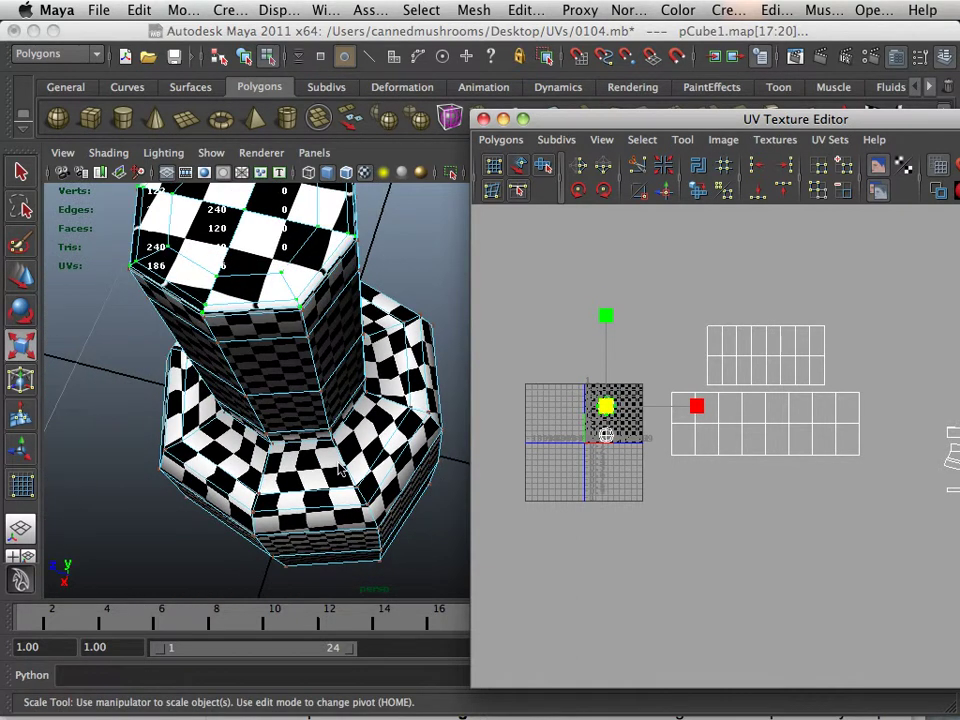
left_click_drag(338, 487, 315, 462, "alt")
right_click_drag(315, 462, 302, 432, "alt")
left_click_drag(276, 390, 281, 467, "alt")
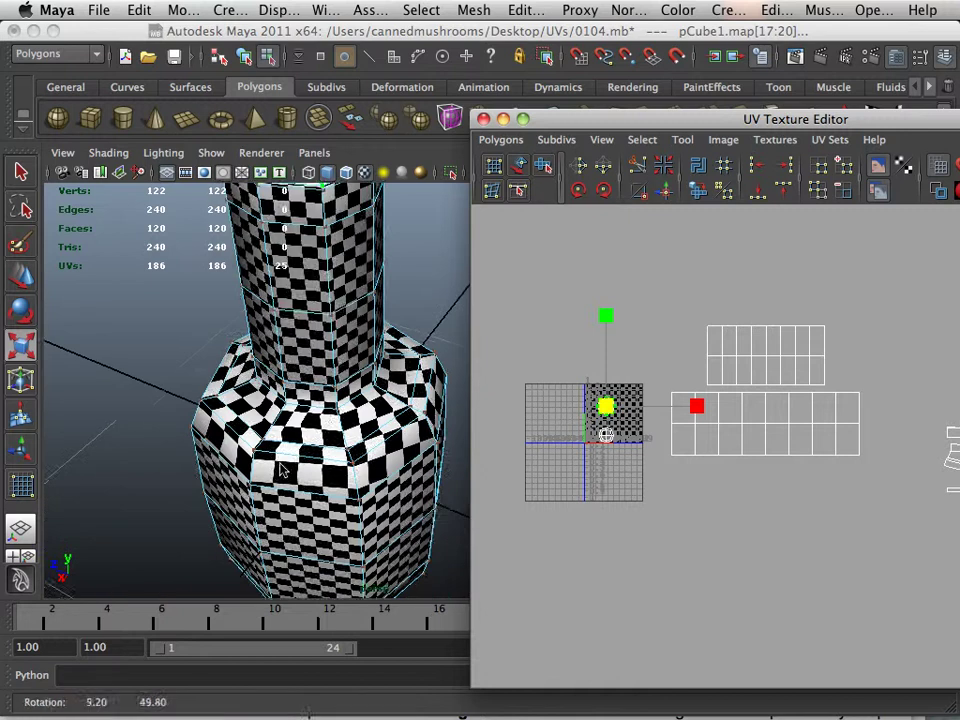
middle_click_drag(280, 170, 280, 301, "alt")
Select the bottom cap's UV shell and scale it up uniformly to match the checker size on the body
left_click_drag(624, 410, 613, 443)
left_click_drag(340, 445, 345, 335, "alt")
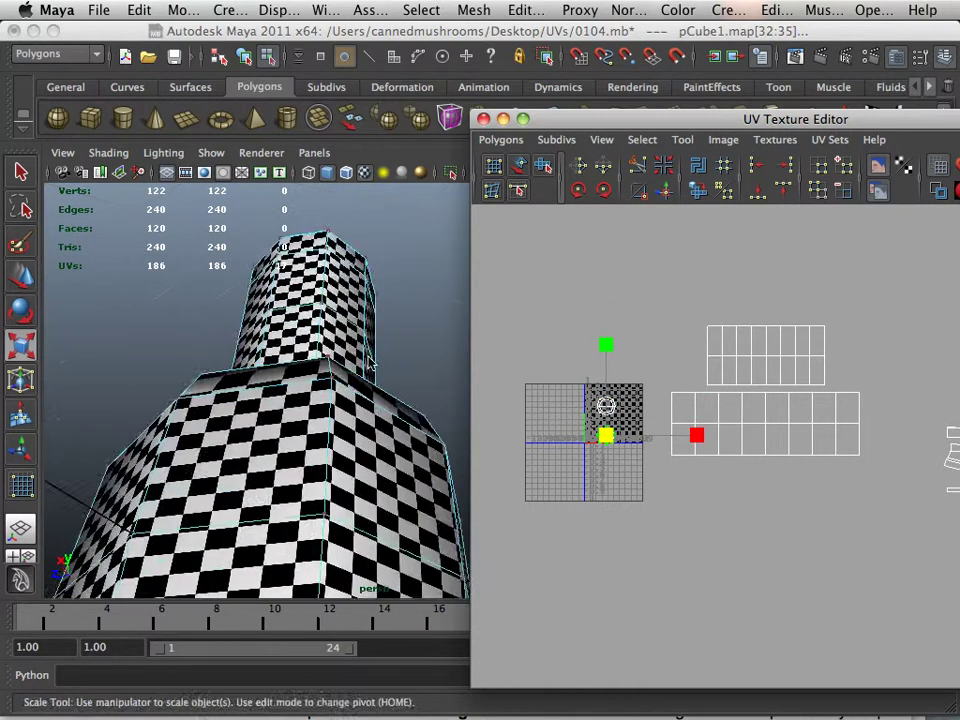
right_click_drag(345, 390, 300, 400, "alt")
middle_click_drag(320, 450, 325, 340, "alt")
left_click_drag(340, 470, 340, 400, "alt")
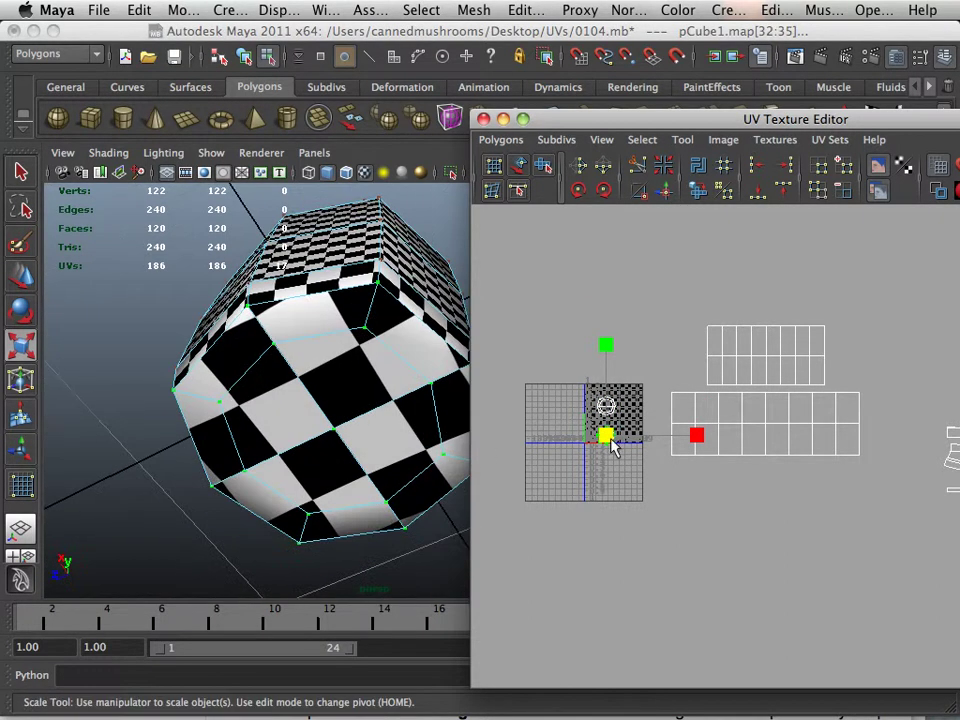
left_click_drag(613, 446, 738, 481)
left_click_drag(345, 430, 432, 508, "alt")
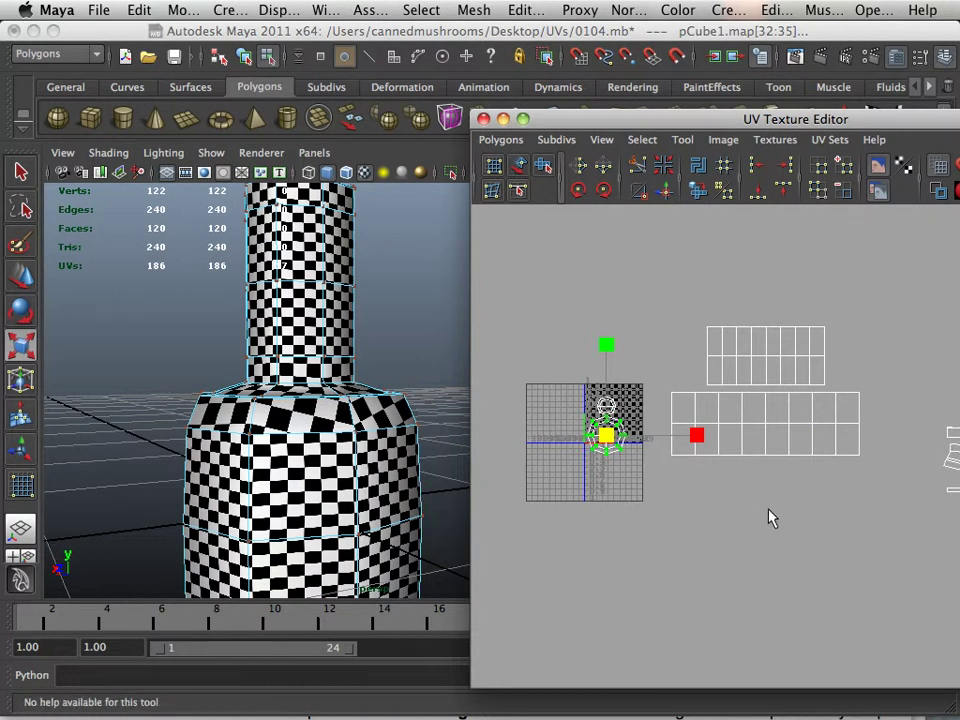
Move the bottom cap's UV shell below the body's shell and the top cap's UV shell above the neck's shell
middle_click_drag(845, 516, 697, 523, "alt")
right_click_drag(697, 523, 574, 435, "alt")
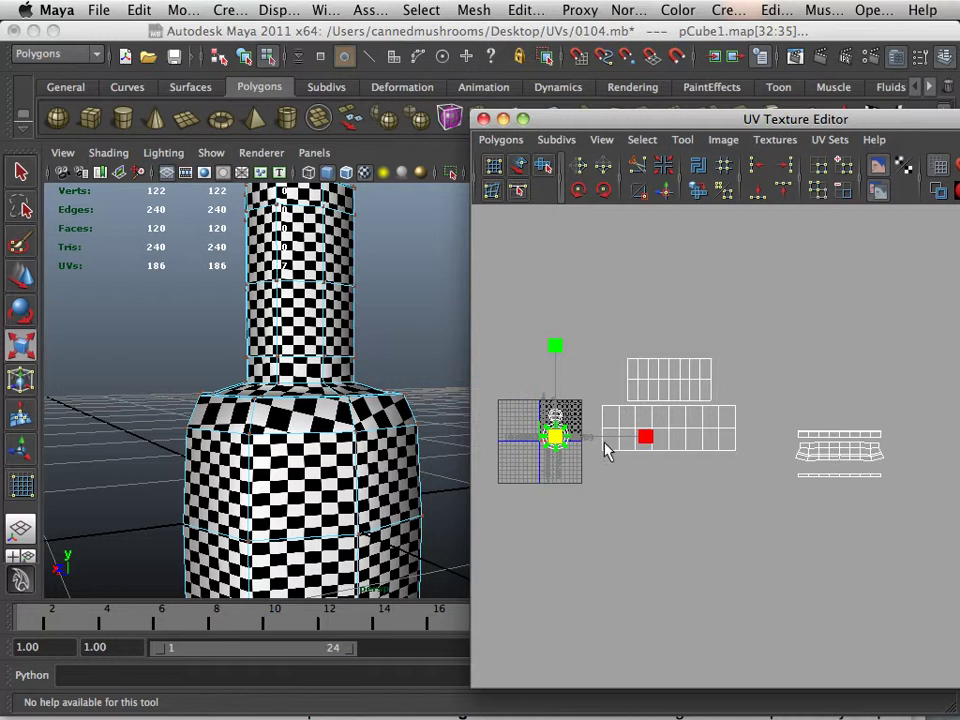
key("w")
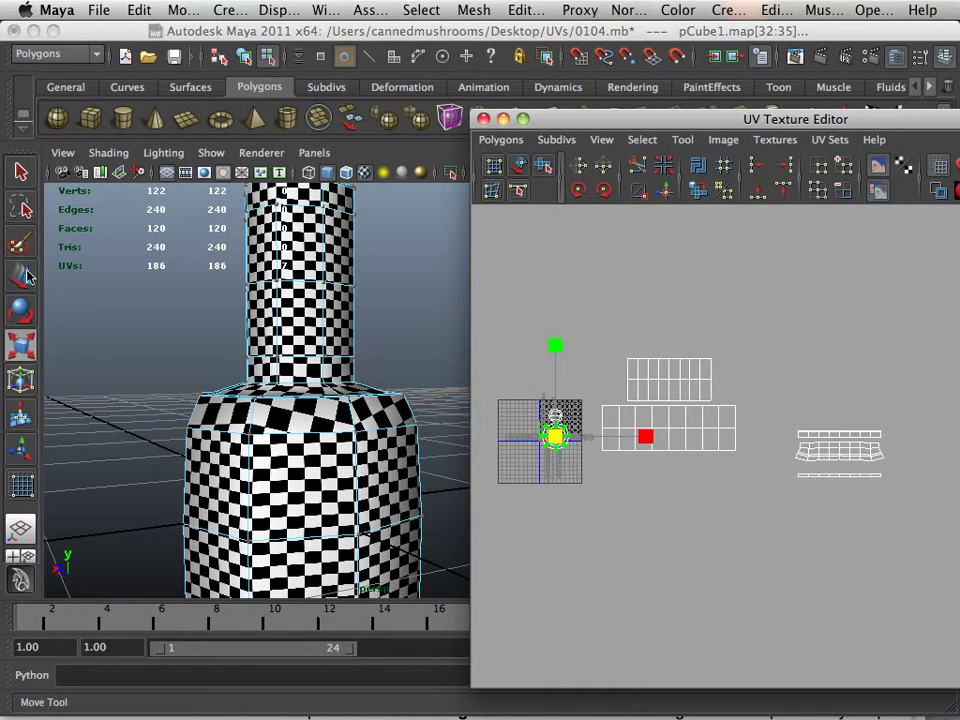
left_click_drag(556, 437, 640, 513)
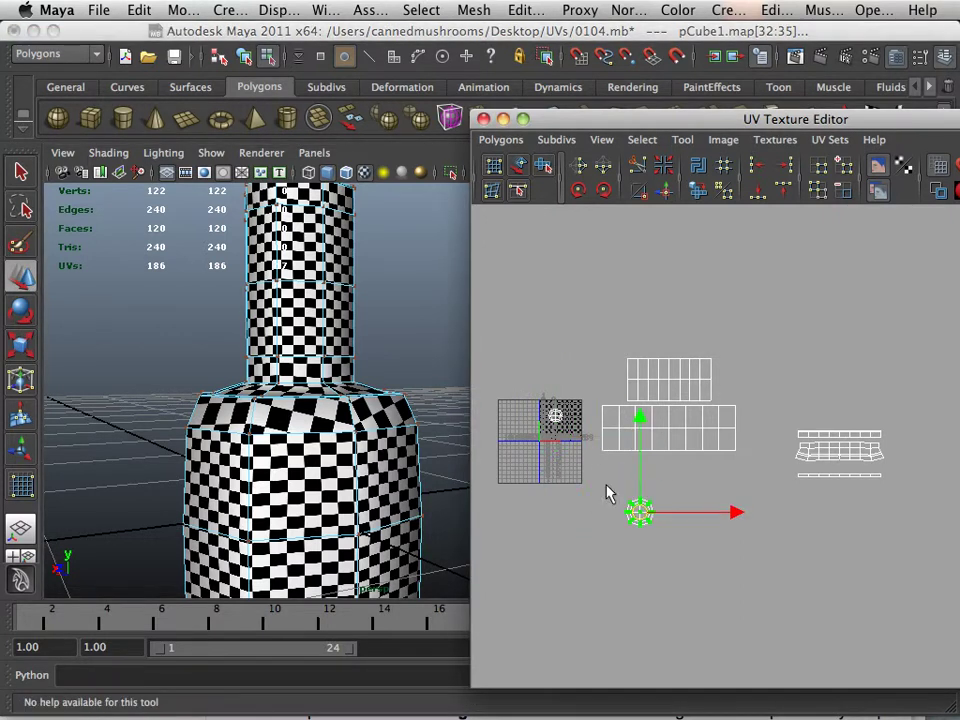
left_click_drag(587, 404, 657, 338)
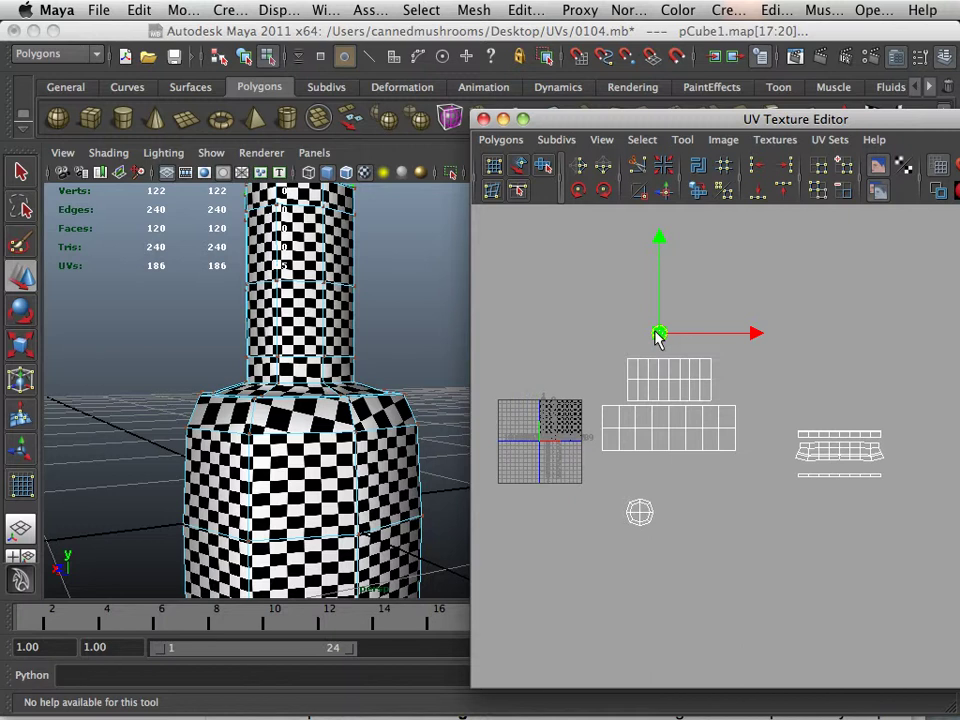
Examine the checkers around the bottle's shoulder and the layout of the remaining strip shells beside the body shell
left_click_drag(356, 372, 298, 430, "alt")
right_click_drag(300, 432, 418, 462, "alt")
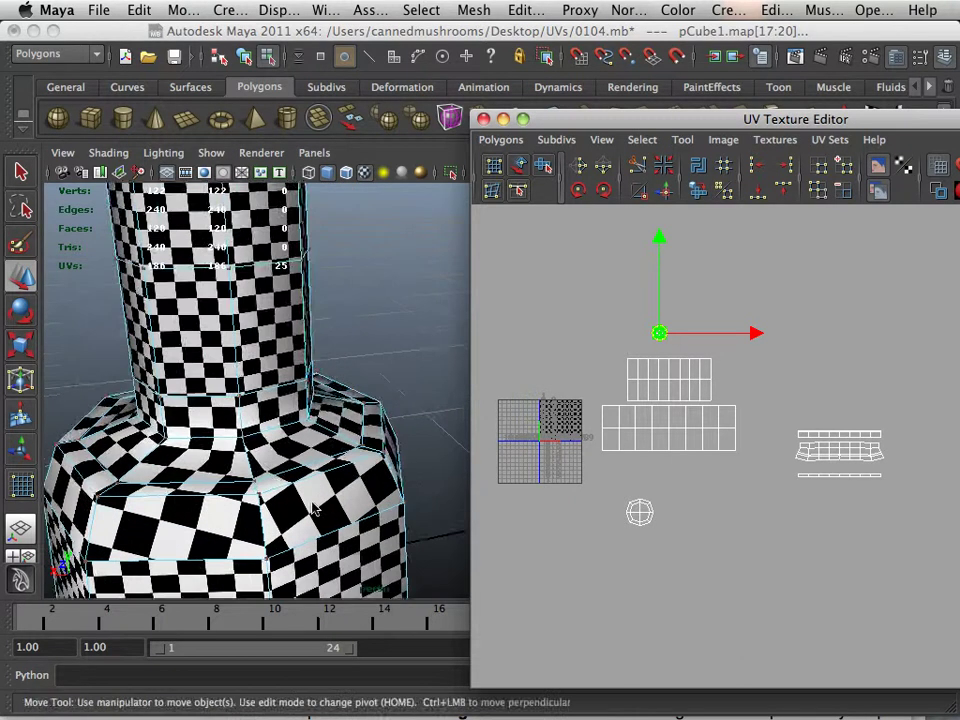
middle_click_drag(311, 503, 348, 460, "alt")
left_click_drag(349, 459, 455, 463, "alt")
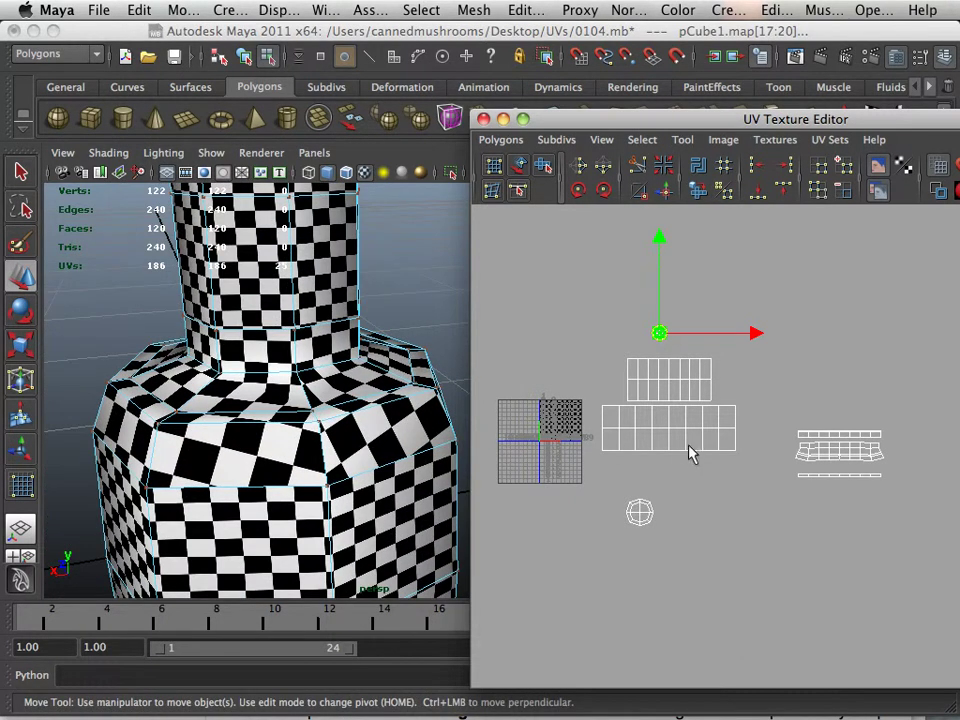
middle_click_drag(800, 455, 718, 454, "alt")
right_click_drag(718, 456, 758, 491, "alt")
middle_click_drag(665, 439, 832, 489, "alt")
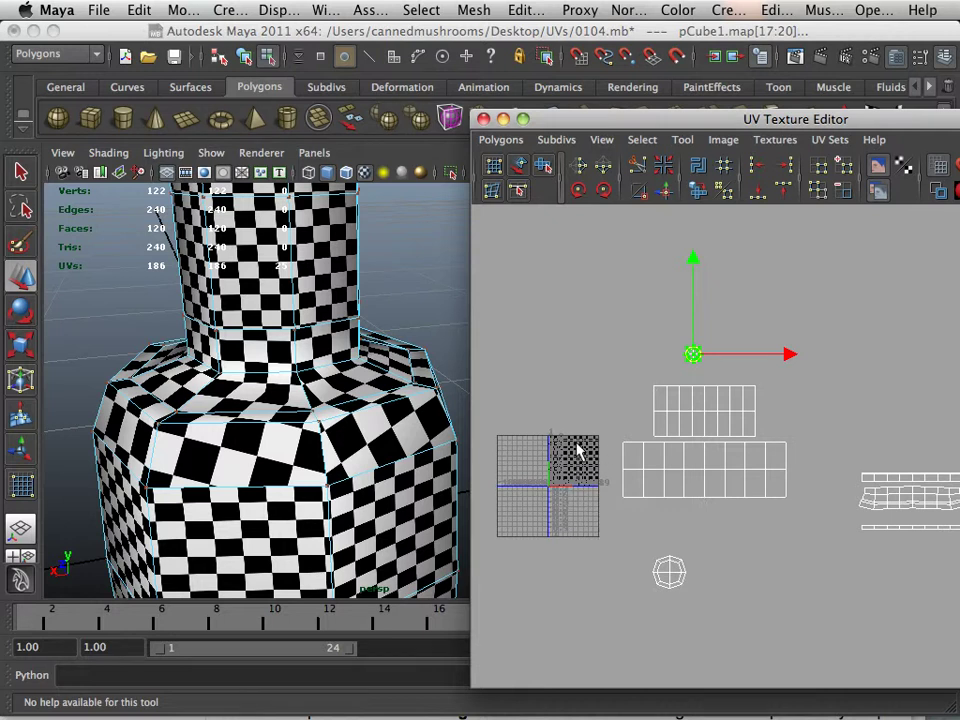
middle_click_drag(693, 465, 630, 466, "alt")
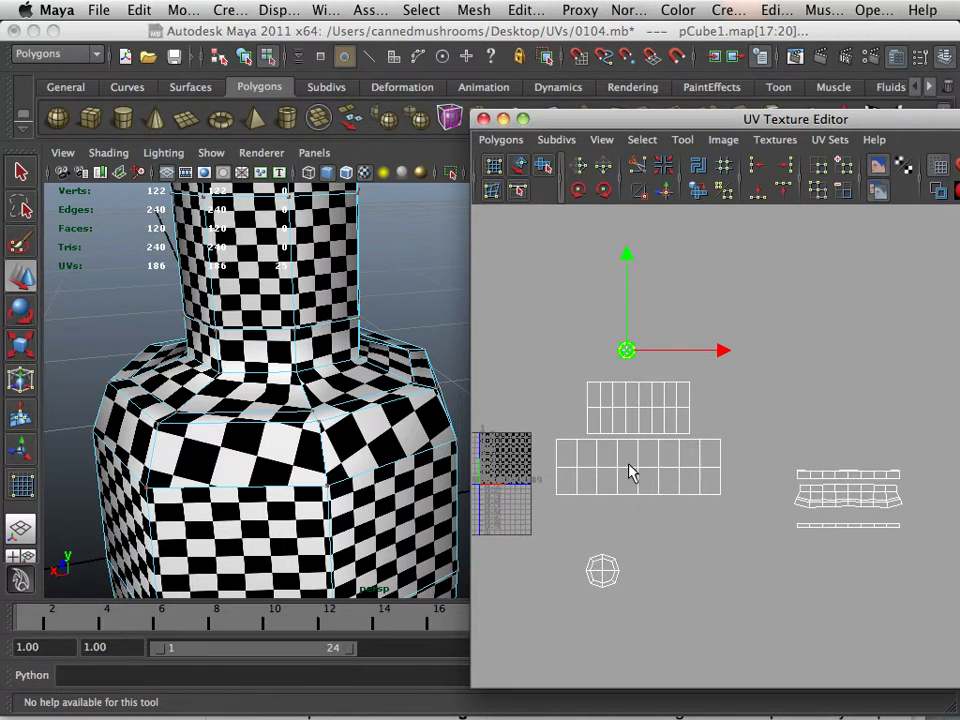